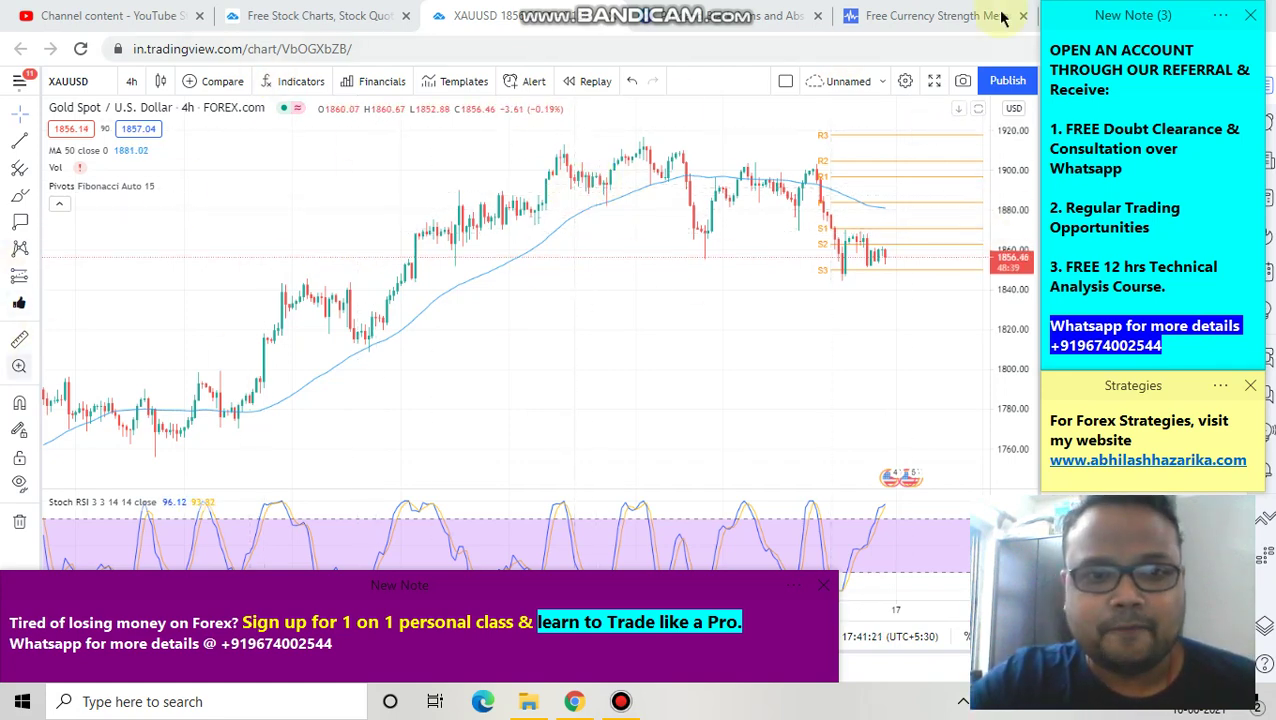
- Sketch a freehand arch and a separate falling-then-rising curve over the blank area below the gold candles
scroll(476, 182, "down", 1)
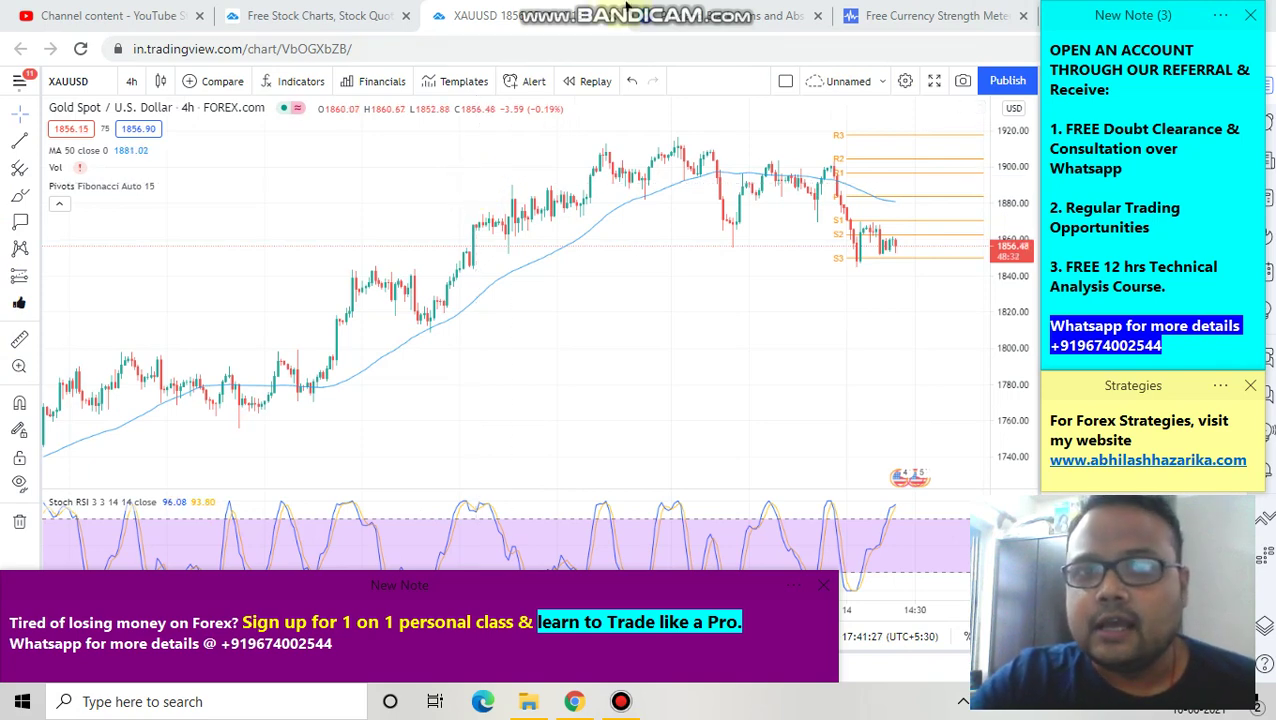
left_click(812, 12)
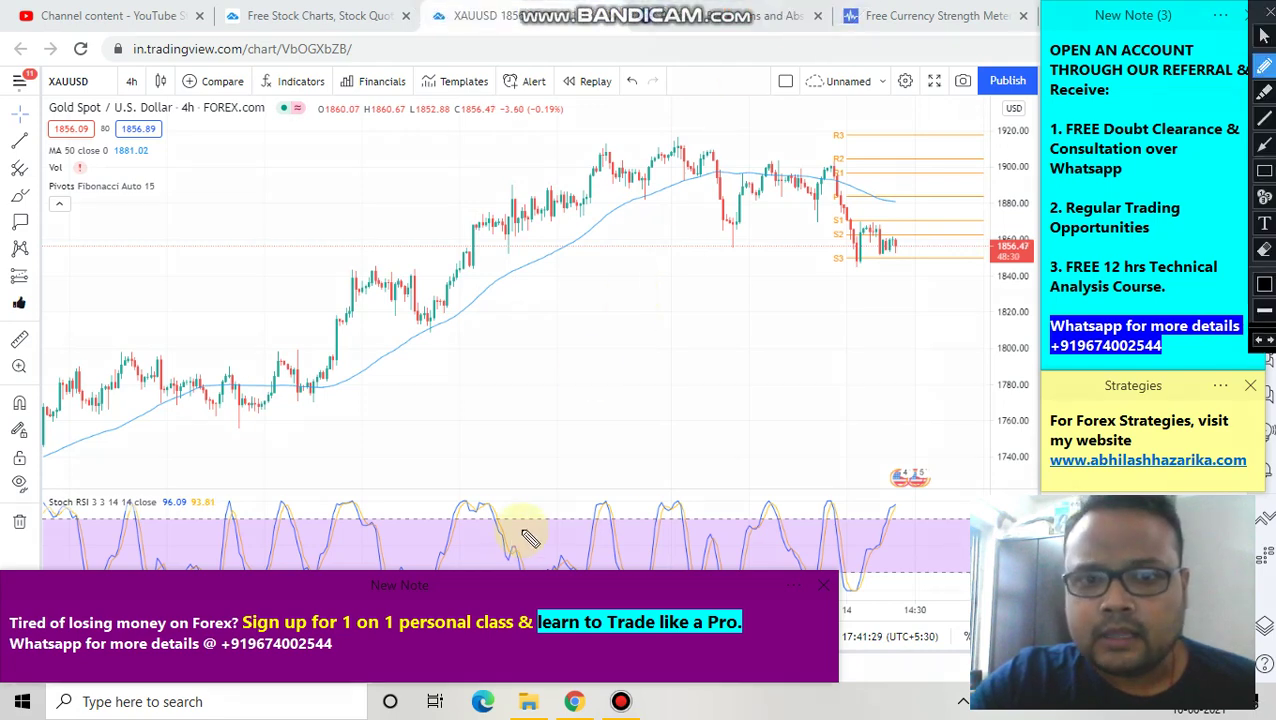
mouse_move(561, 475)
left_mouse_down()
mouse_move(598, 322)
mouse_move(678, 265)
mouse_move(716, 288)
mouse_move(731, 319)
left_mouse_up()
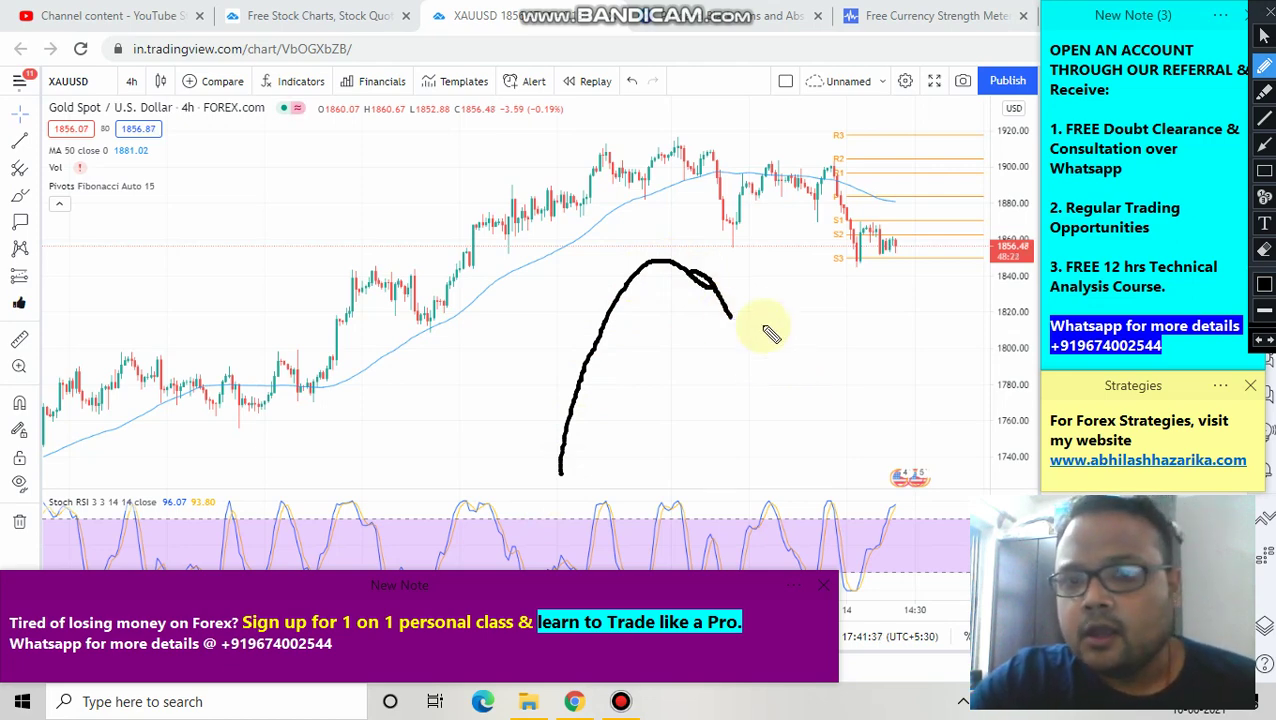
left_click_drag(805, 335, 824, 360)
mouse_move(850, 402)
left_mouse_down()
mouse_move(906, 470)
mouse_move(948, 461)
mouse_move(983, 420)
left_mouse_up()
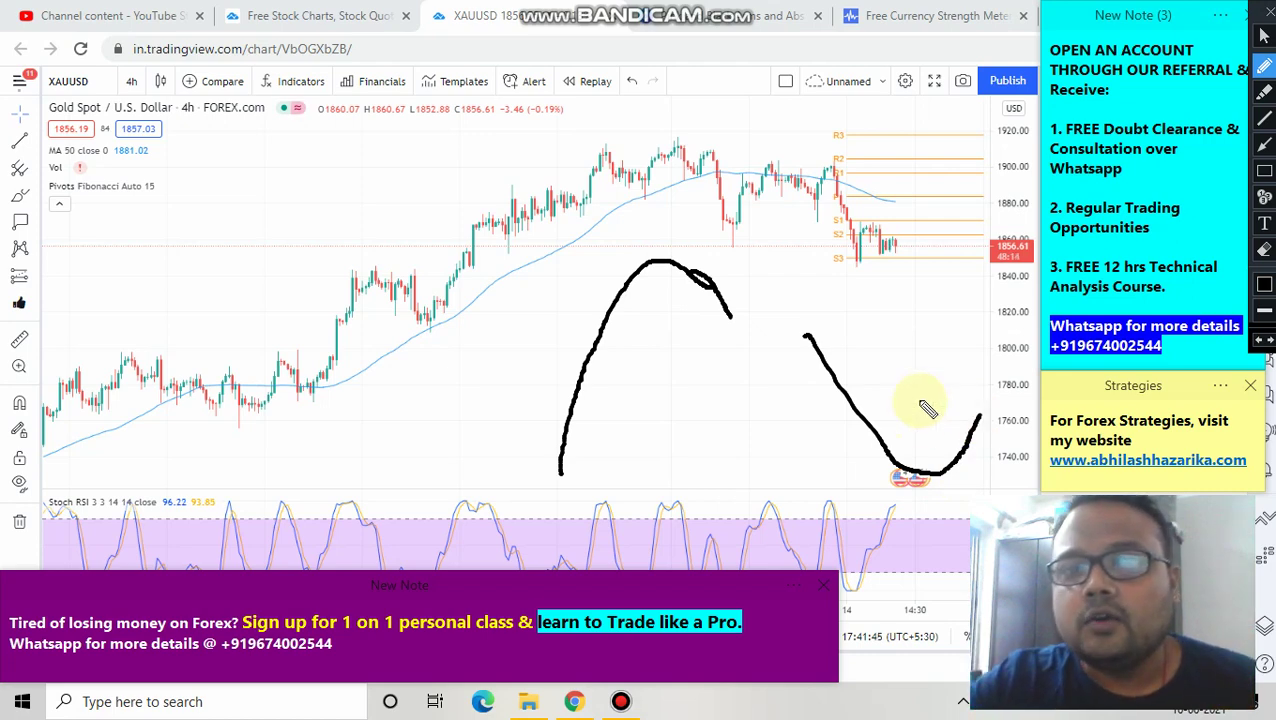
- Circle the sketched arch freehand and clear the on-screen annotations
mouse_move(645, 245)
left_mouse_down()
mouse_move(548, 266)
mouse_move(500, 468)
left_mouse_up()
mouse_move(537, 510)
left_mouse_down()
mouse_move(812, 435)
mouse_move(649, 250)
mouse_move(615, 243)
left_mouse_up()
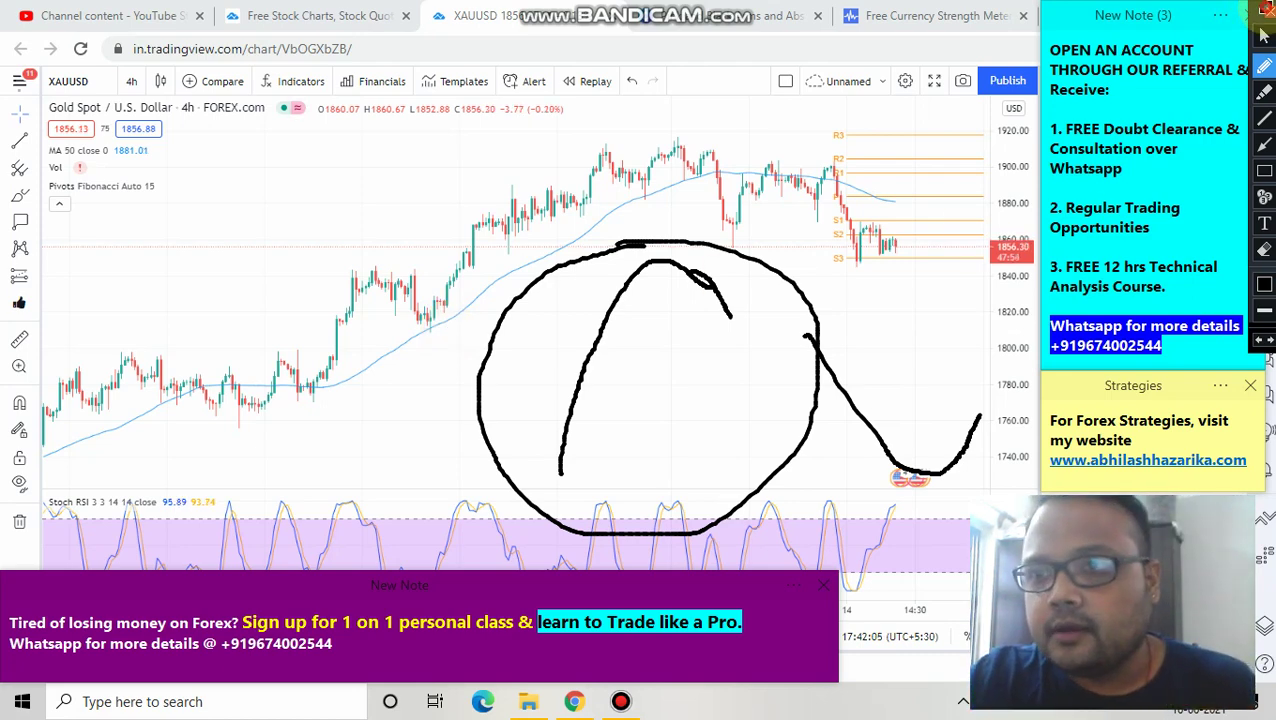
left_click(1264, 10)
mouse_move(770, 12)
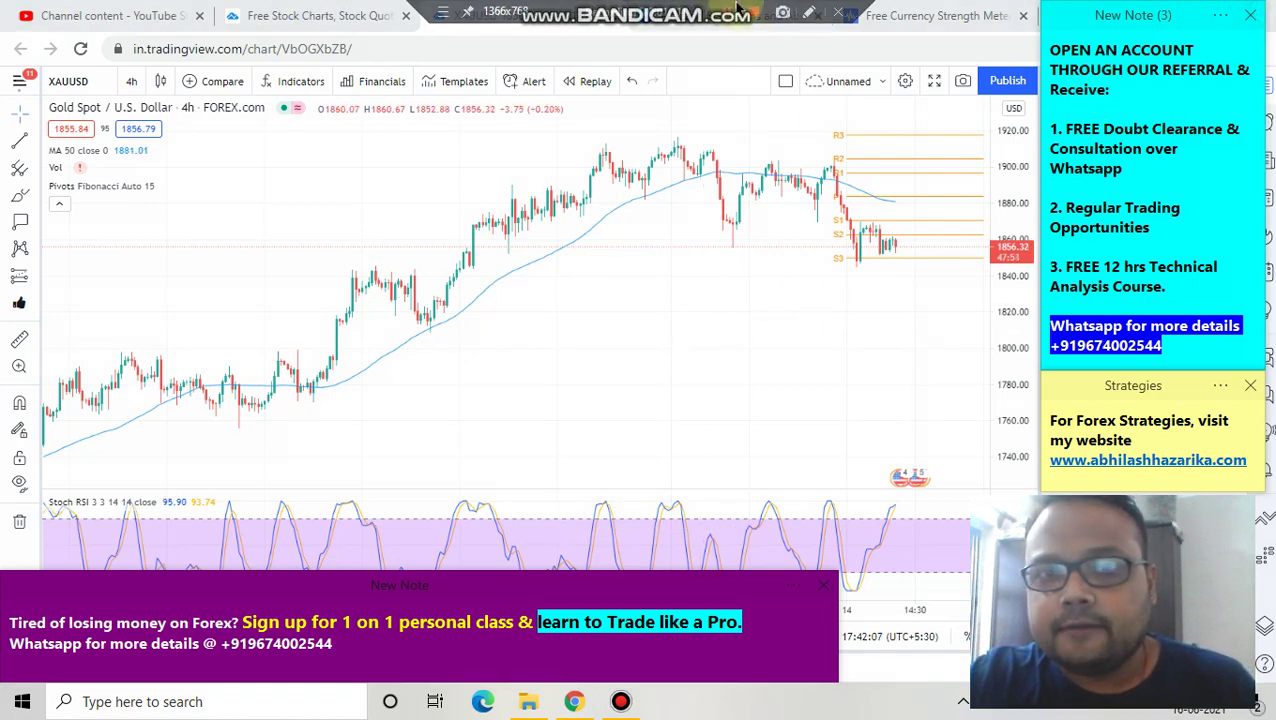
left_click(805, 20)
mouse_move(876, 222)
left_mouse_down()
mouse_move(864, 224)
mouse_move(900, 275)
mouse_move(878, 226)
left_mouse_up()
left_click(1262, 14)
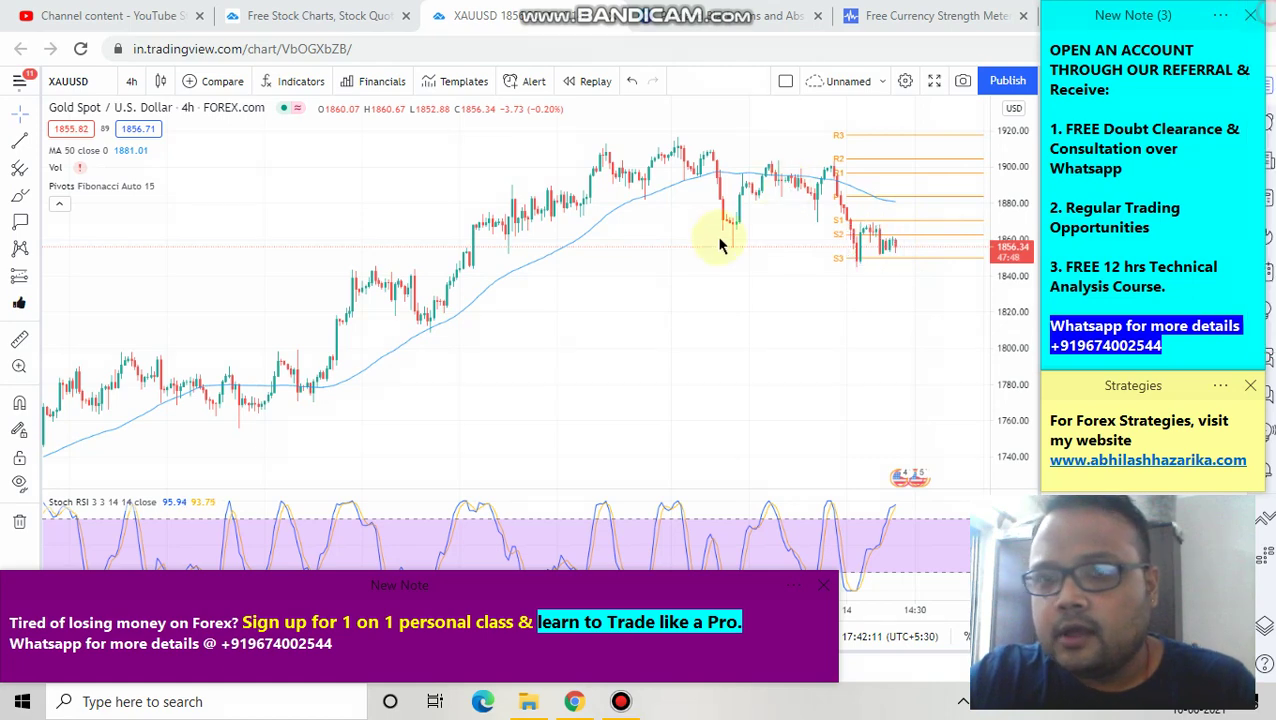
- Handwrite "S = R" in black below the candles on the enlarged chart and circle it
scroll(750, 243, "up", 2)
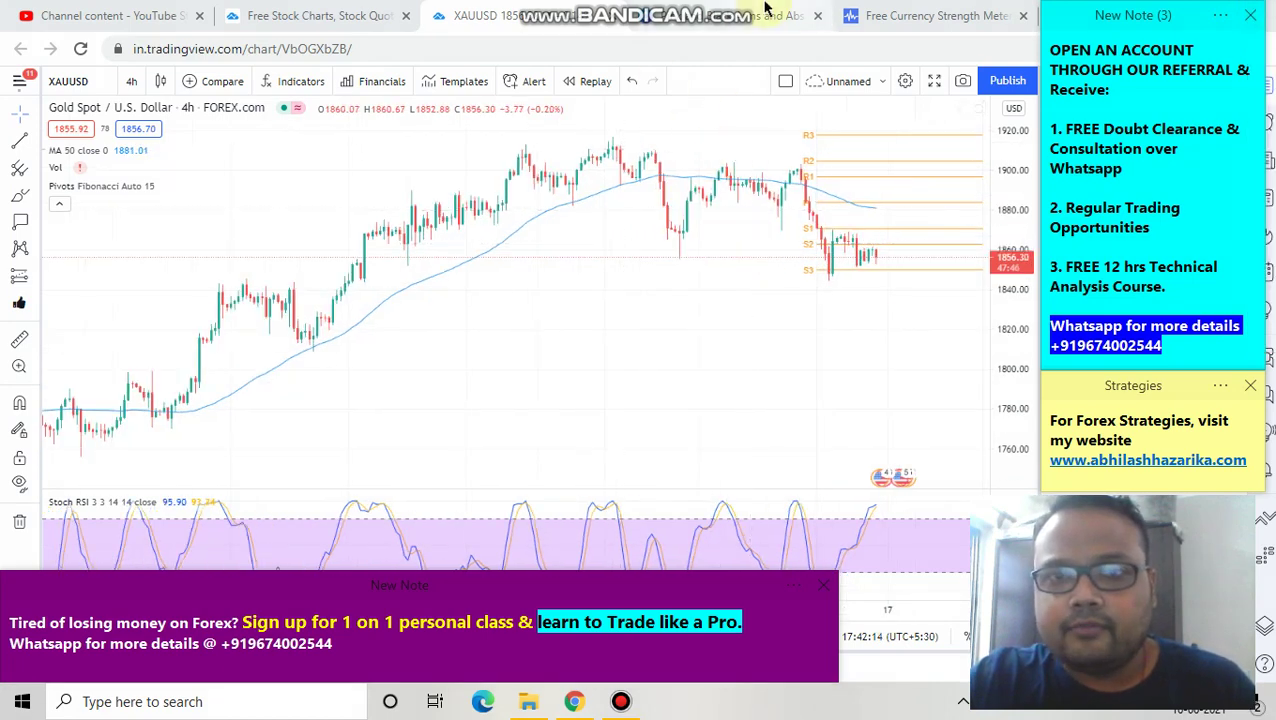
left_click(807, 13)
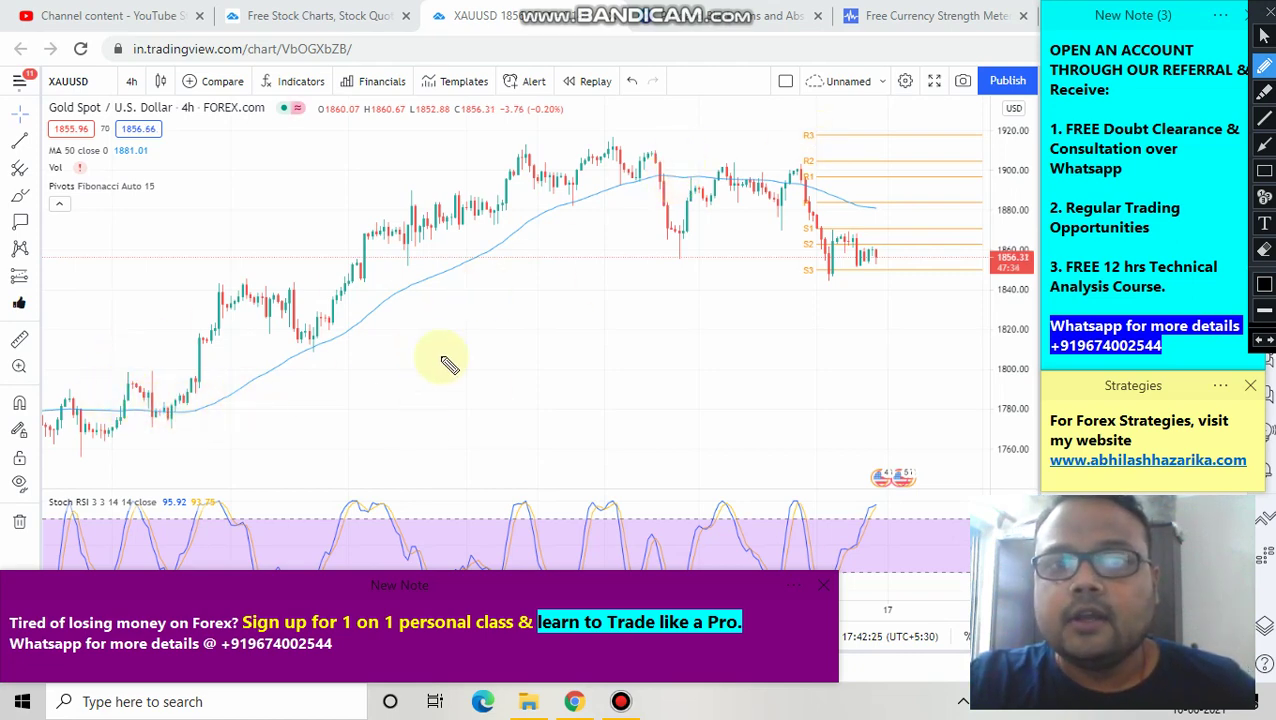
left_click_drag(520, 312, 500, 408)
mouse_move(572, 344)
left_mouse_down()
mouse_move(638, 344)
mouse_move(602, 366)
left_mouse_up()
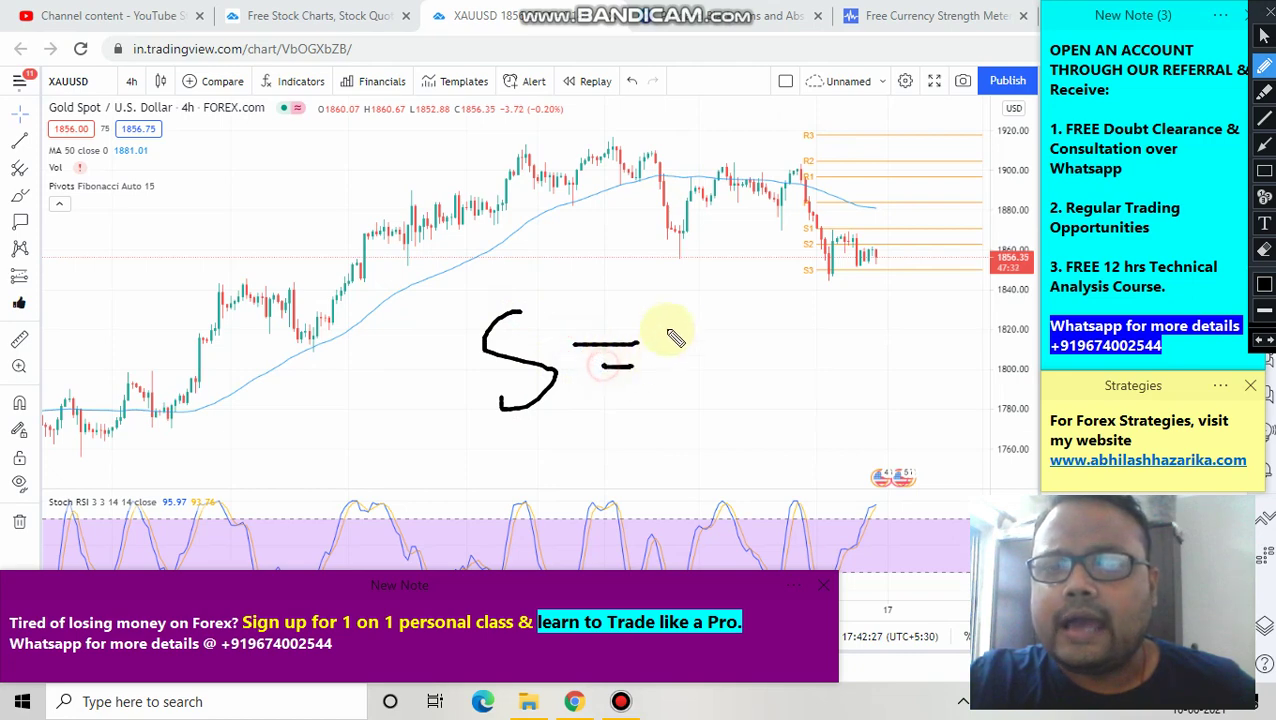
mouse_move(672, 306)
left_mouse_down()
mouse_move(675, 376)
mouse_move(720, 368)
left_mouse_up()
mouse_move(520, 462)
left_mouse_down()
mouse_move(735, 407)
mouse_move(430, 272)
left_mouse_up()
left_click_drag(417, 338, 487, 452)
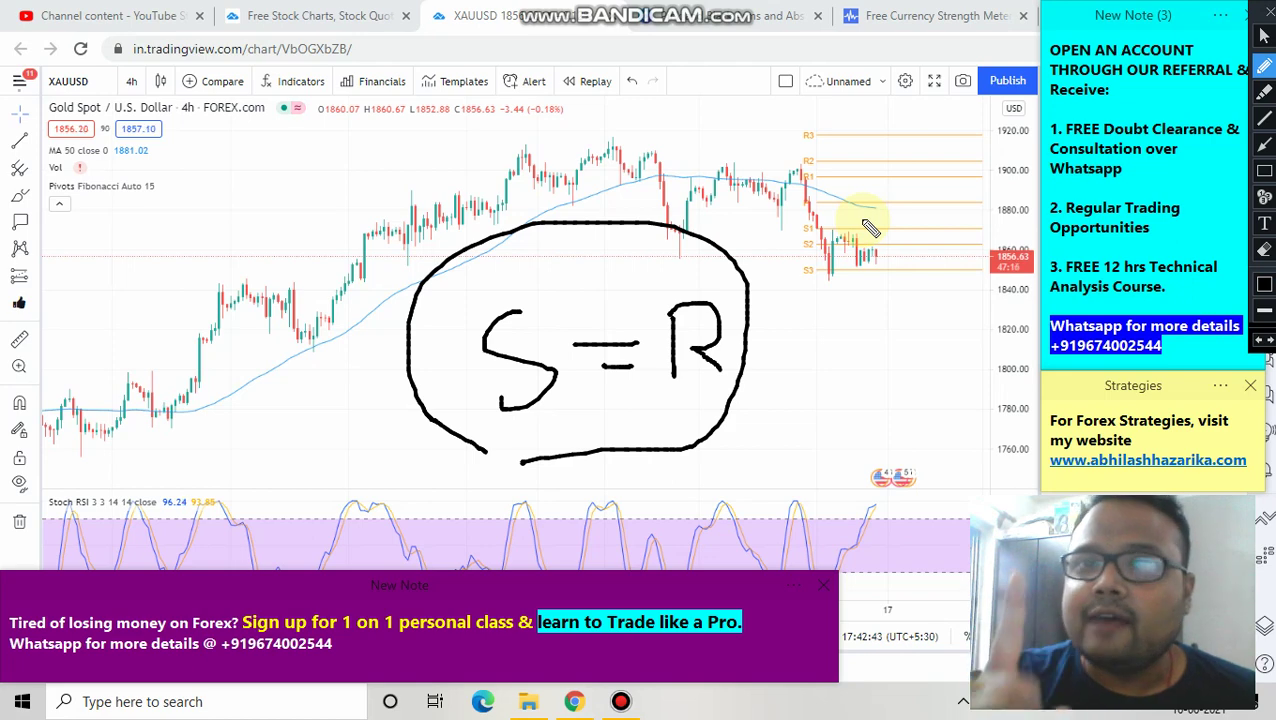
- Trace the declining end of the 50-period moving average in black and retrace its tip in red
left_click_drag(803, 179, 905, 224)
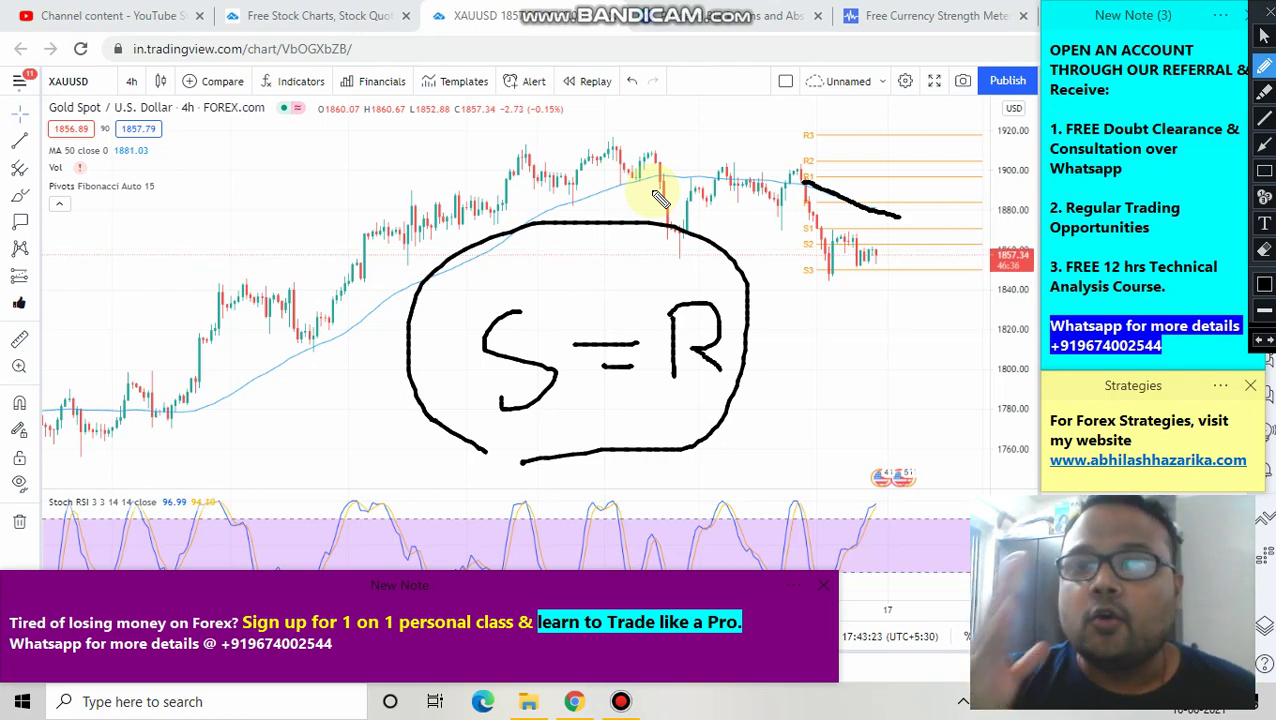
left_click(1263, 285)
left_click(1083, 99)
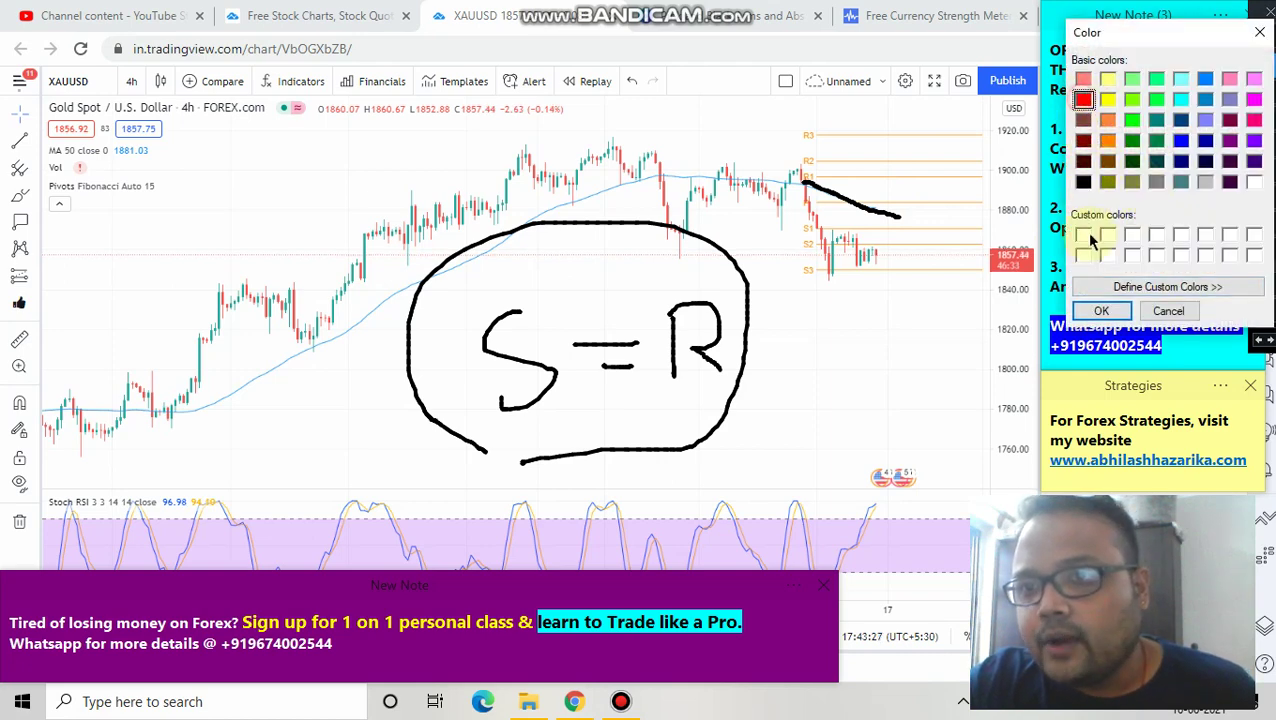
left_click(1100, 312)
left_click_drag(856, 200, 897, 222)
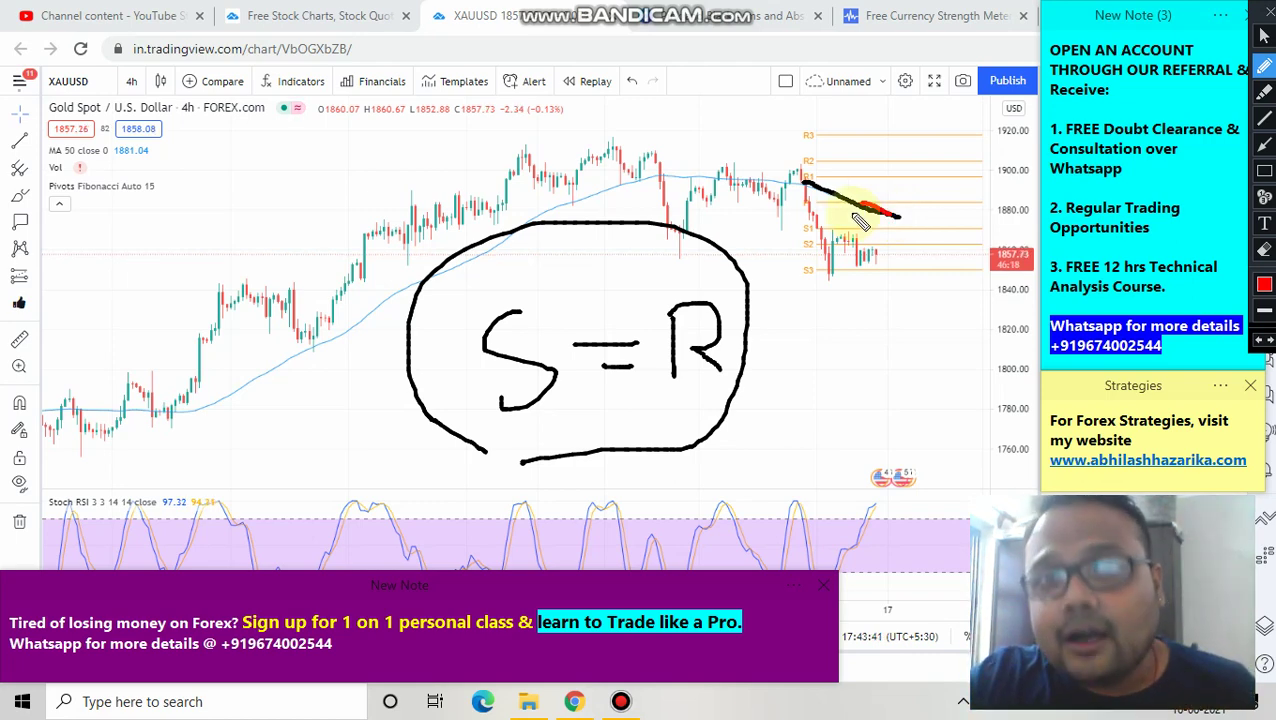
- Circle the two recent peaks near the moving average in red and extend the red trace of its decline
mouse_move(808, 161)
left_mouse_down()
mouse_move(782, 185)
mouse_move(806, 196)
left_mouse_up()
mouse_move(715, 157)
left_mouse_down()
mouse_move(740, 170)
mouse_move(716, 148)
left_mouse_up()
left_click_drag(858, 201, 910, 223)
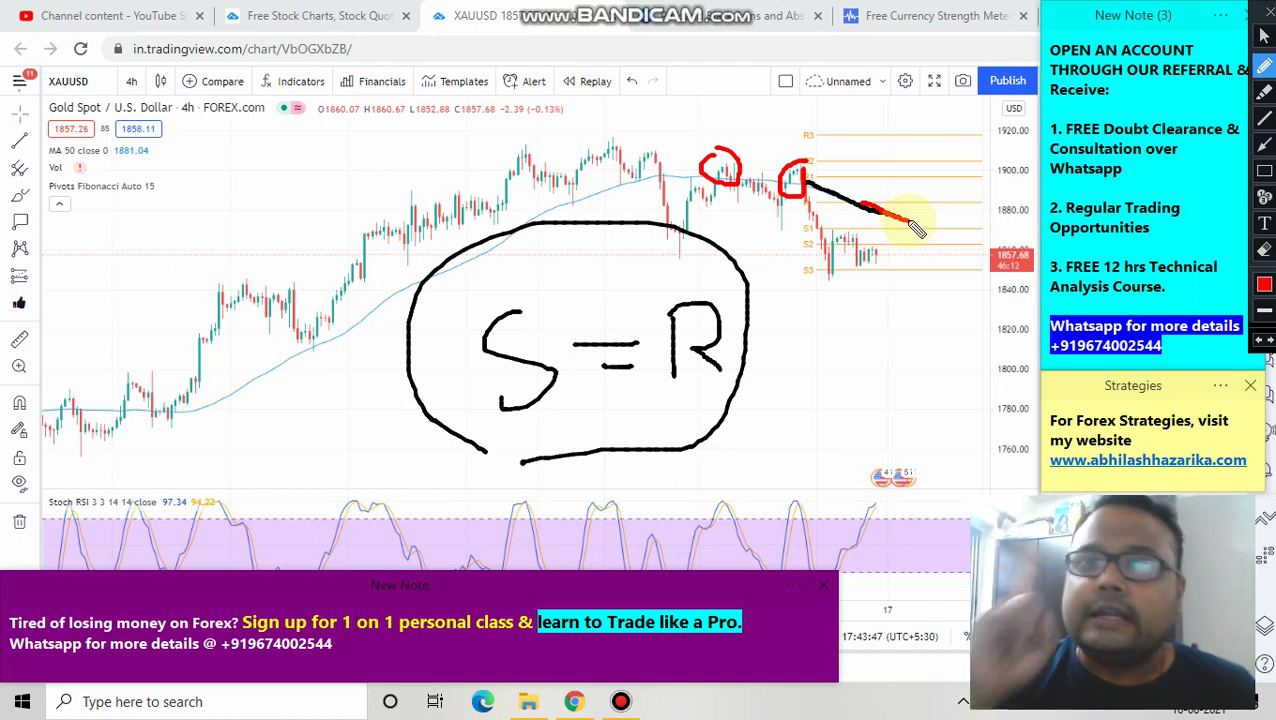
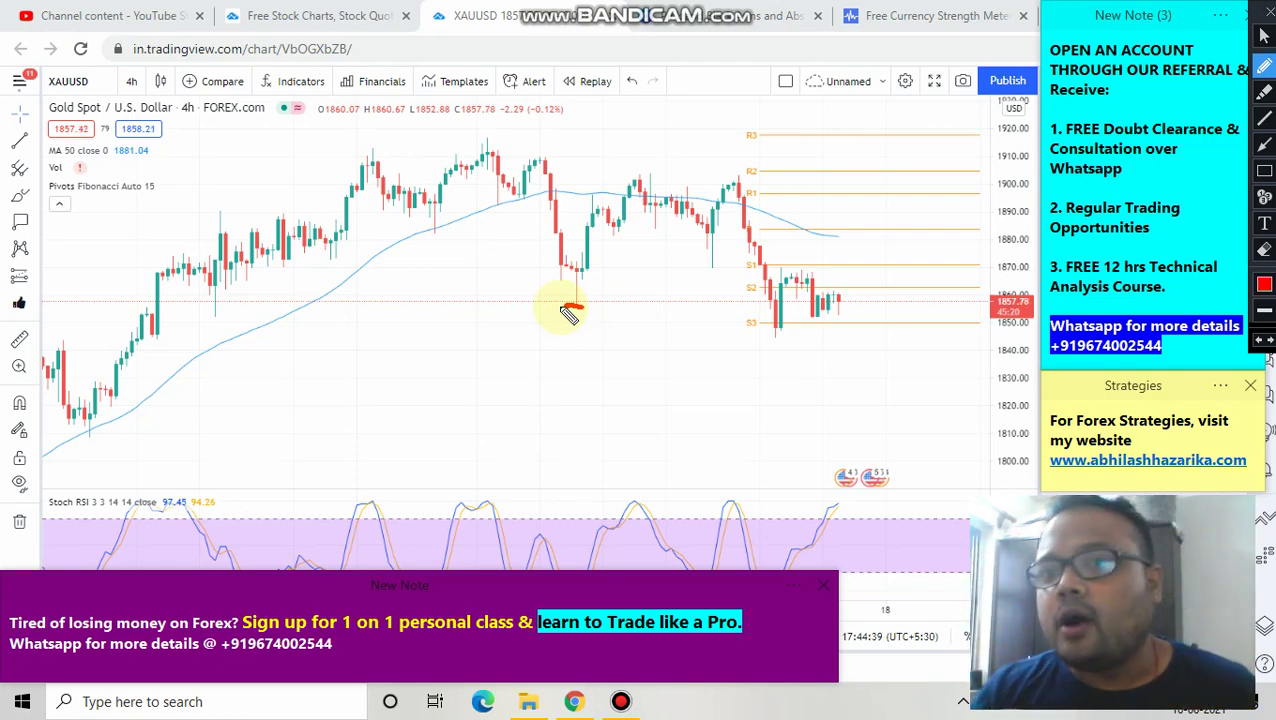
- Circle the sharp drop in red, mark its low with a horizontal line to the latest candles, and clear the annotations
mouse_move(548, 155)
left_mouse_down()
mouse_move(531, 191)
mouse_move(535, 266)
mouse_move(560, 282)
mouse_move(582, 234)
mouse_move(572, 182)
mouse_move(541, 157)
left_mouse_up()
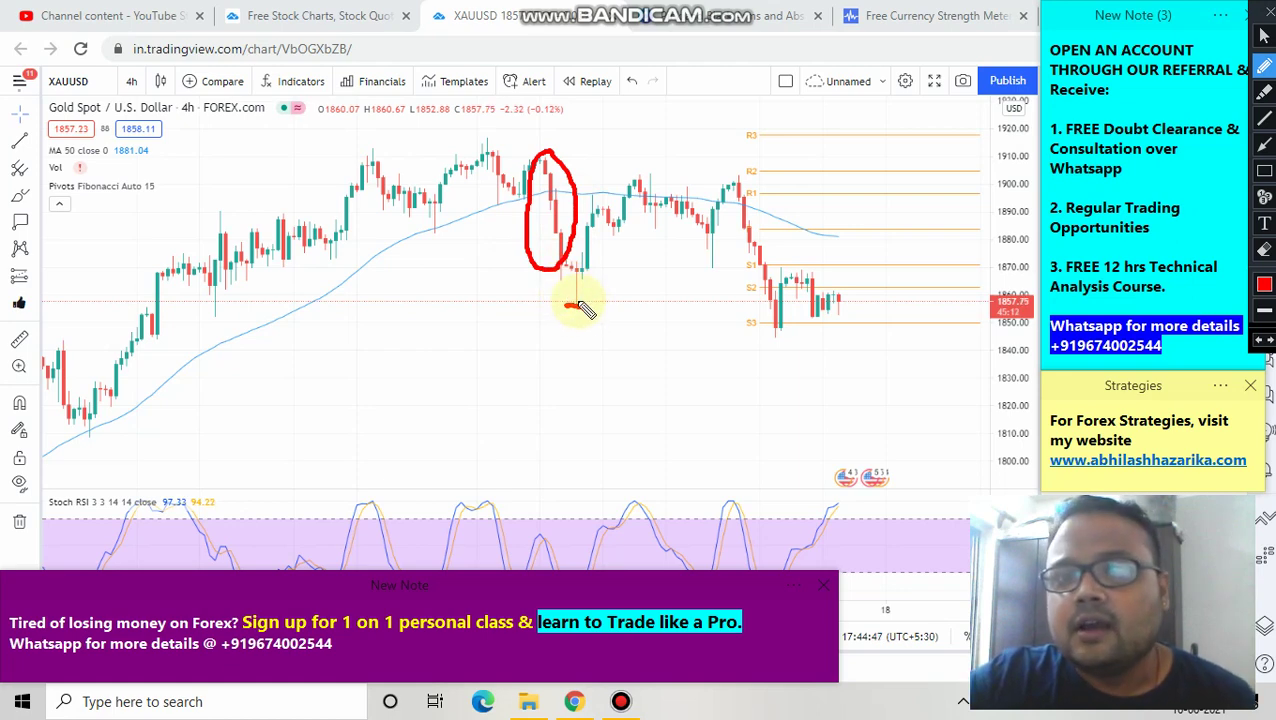
mouse_move(578, 304)
left_mouse_down()
mouse_move(558, 306)
mouse_move(768, 304)
left_mouse_up()
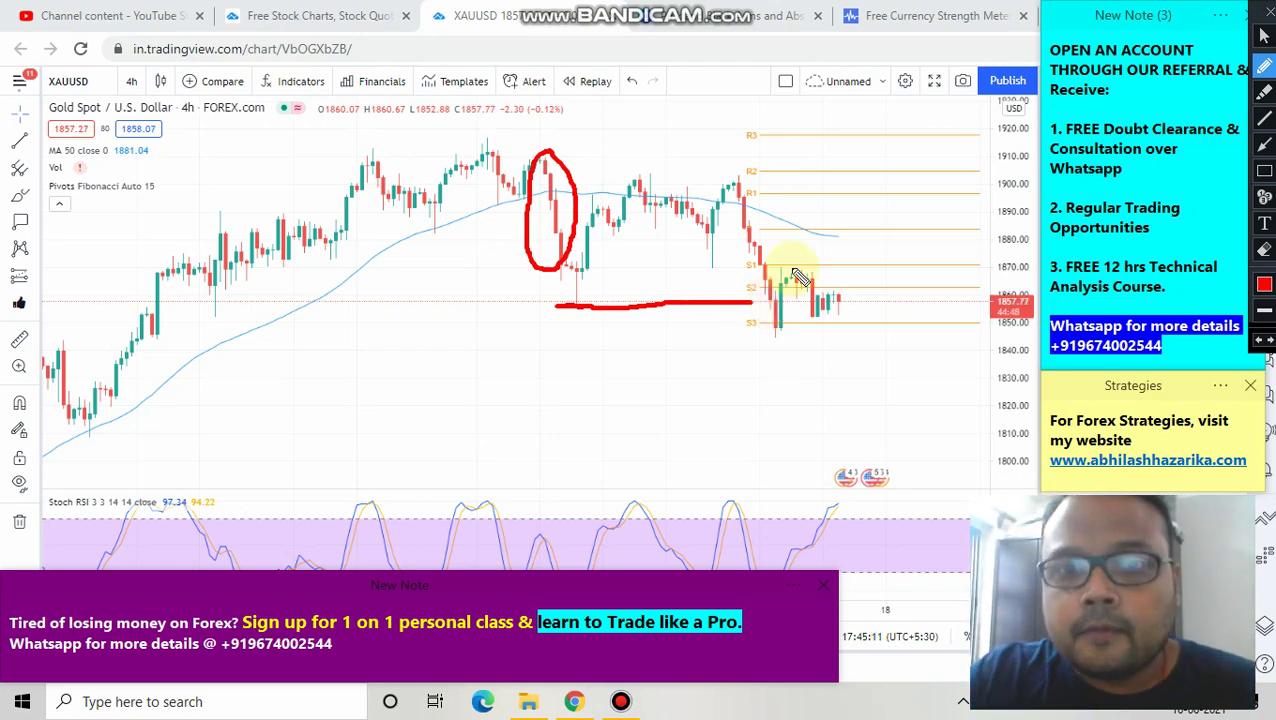
left_click_drag(740, 310, 840, 302)
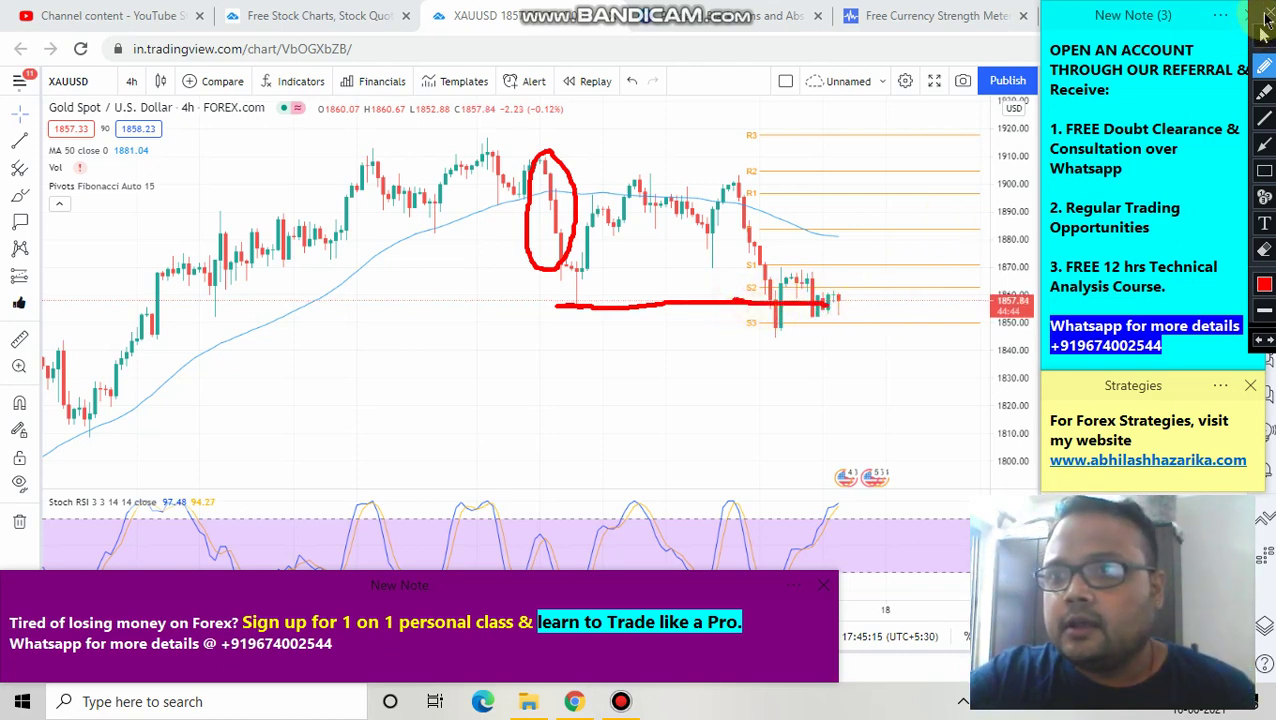
left_click(1265, 20)
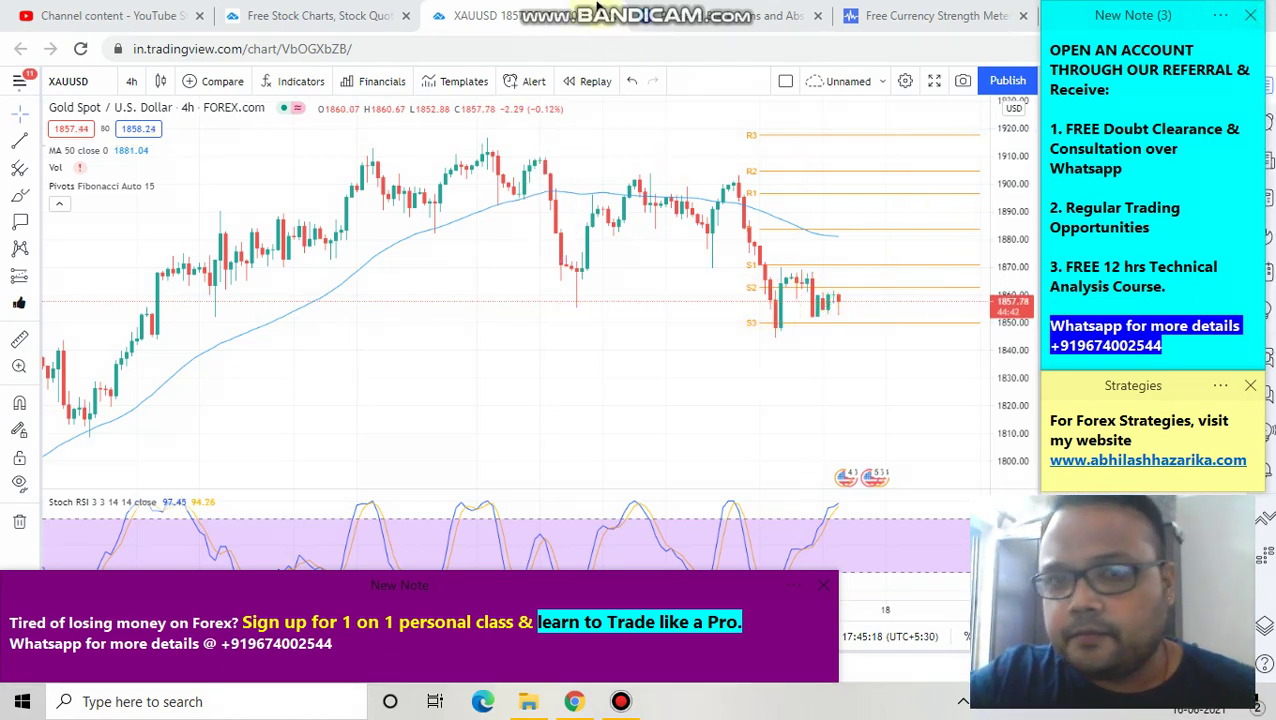
- Outline the latest sell-off and the converging consolidation after it in black as a bearish pole and pennant
mouse_move(598, 10)
left_click(808, 12)
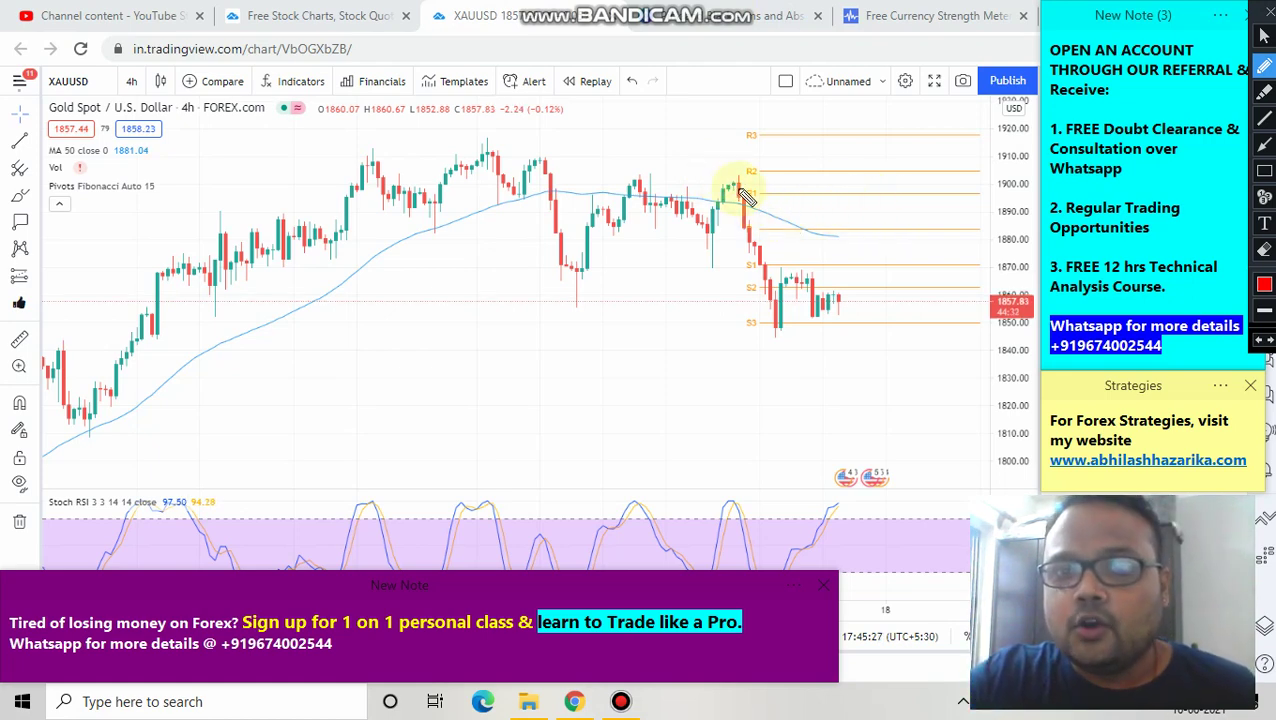
left_click(1263, 285)
left_click(1083, 181)
left_click(1095, 310)
mouse_move(733, 180)
left_mouse_down()
mouse_move(780, 330)
mouse_move(766, 278)
mouse_move(826, 293)
mouse_move(832, 308)
mouse_move(846, 298)
left_mouse_up()
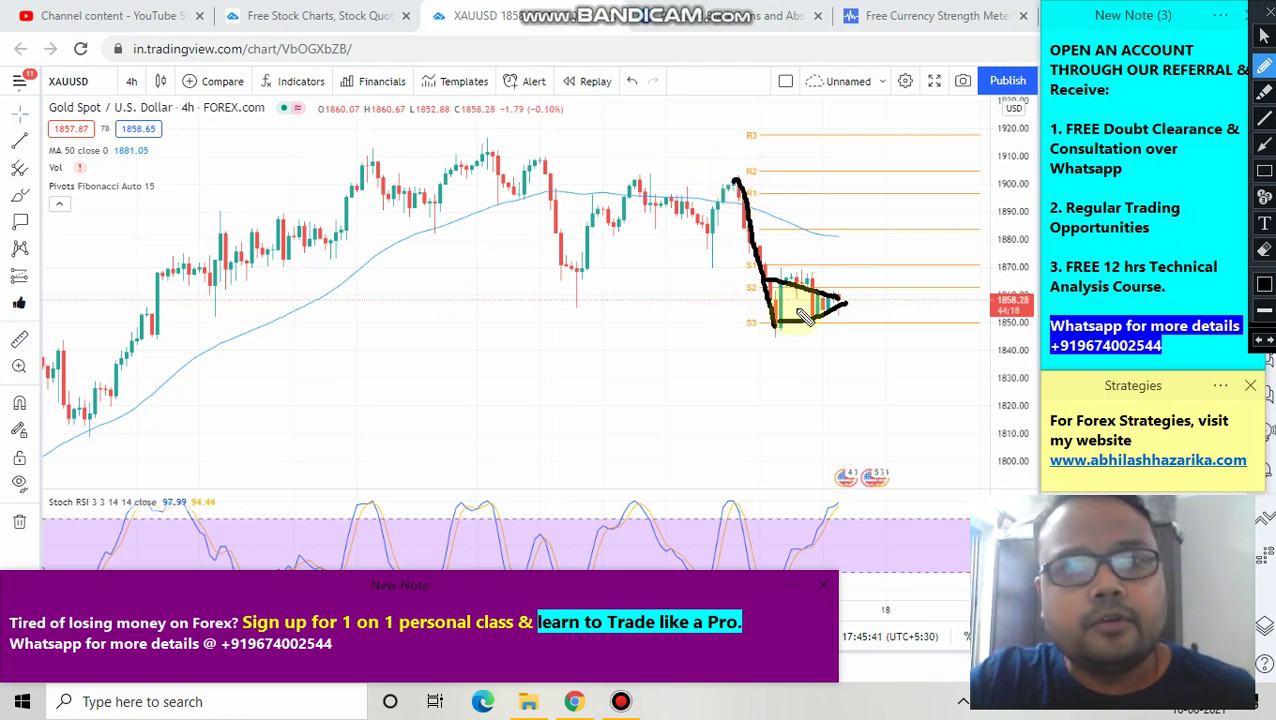
- Sketch a downward arrow below the pennant's tip and clear the annotations
left_click_drag(840, 322, 840, 399)
mouse_move(815, 350)
left_mouse_down()
mouse_move(834, 399)
mouse_move(854, 350)
mouse_move(845, 380)
left_mouse_up()
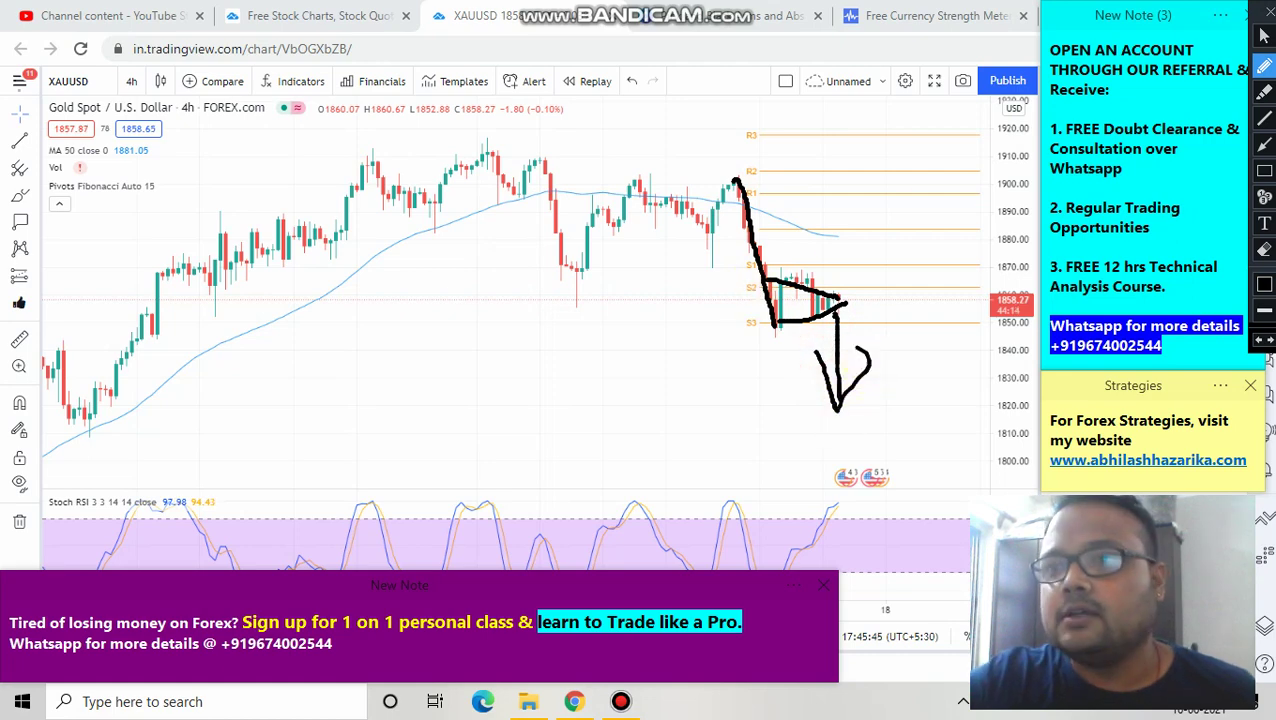
left_click(1266, 11)
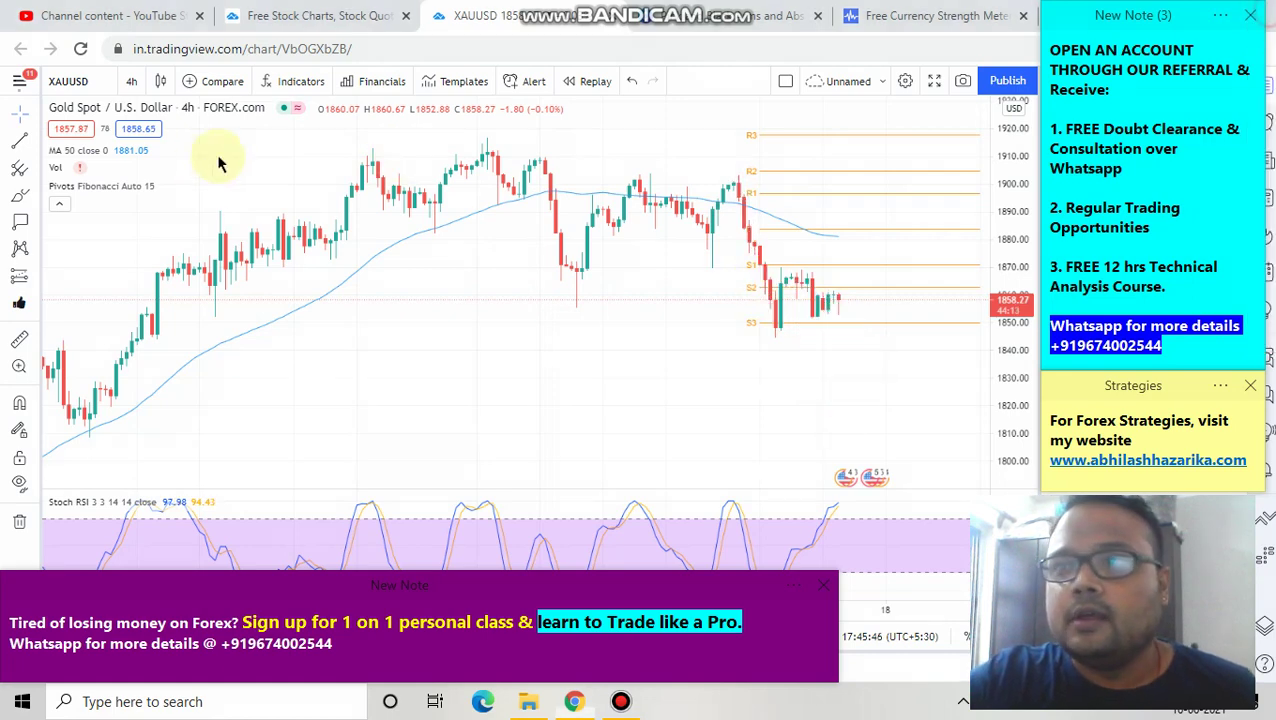
- Switch the XAUUSD chart to the 1 hour timeframe
left_click(131, 83)
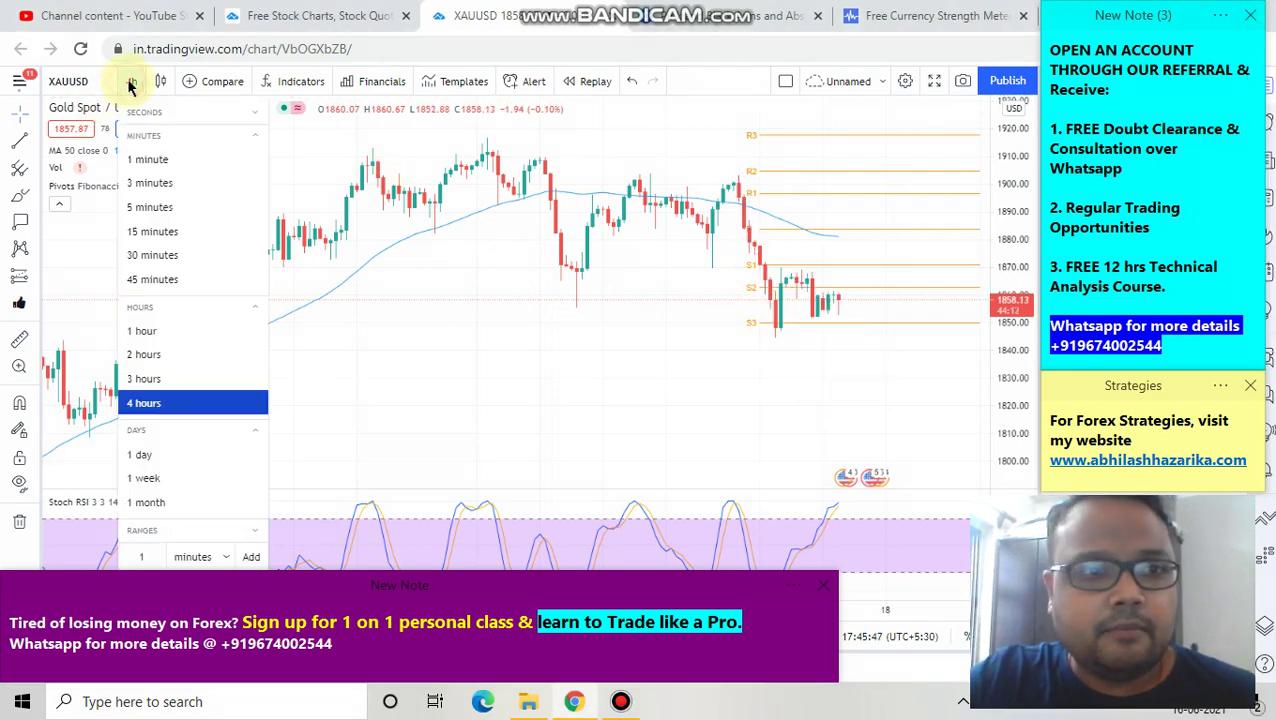
left_click(160, 333)
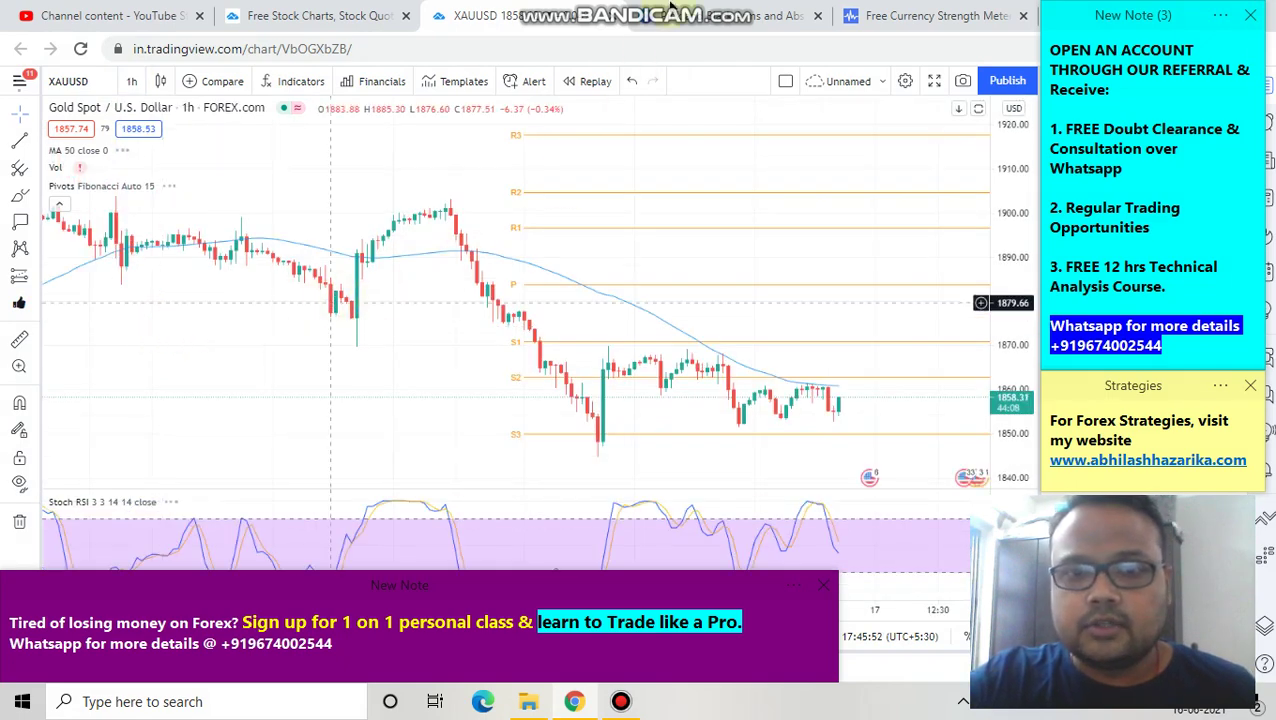
- Sketch the falling pole and both converging pennant edges over the hourly candles, and clear the annotations
left_click(808, 12)
mouse_move(443, 210)
left_mouse_down()
mouse_move(484, 299)
mouse_move(595, 440)
left_mouse_up()
left_click_drag(540, 366, 832, 403)
left_click_drag(597, 450, 832, 410)
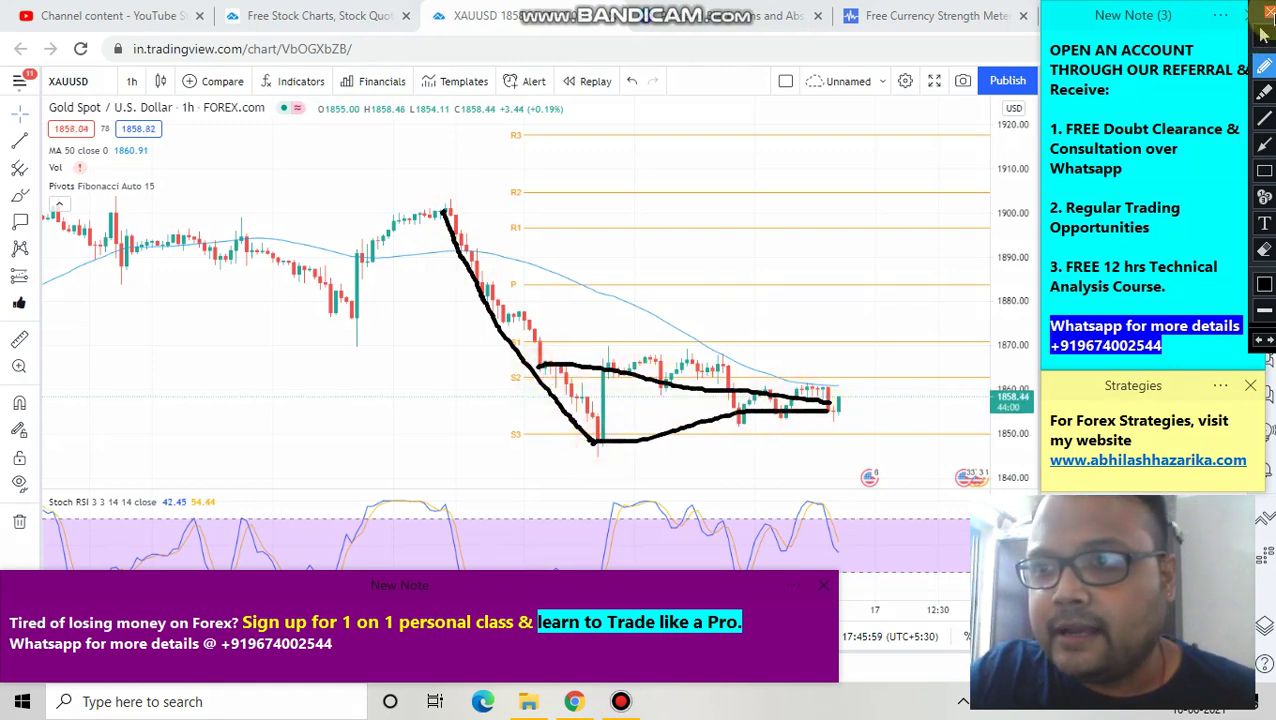
left_click(1263, 14)
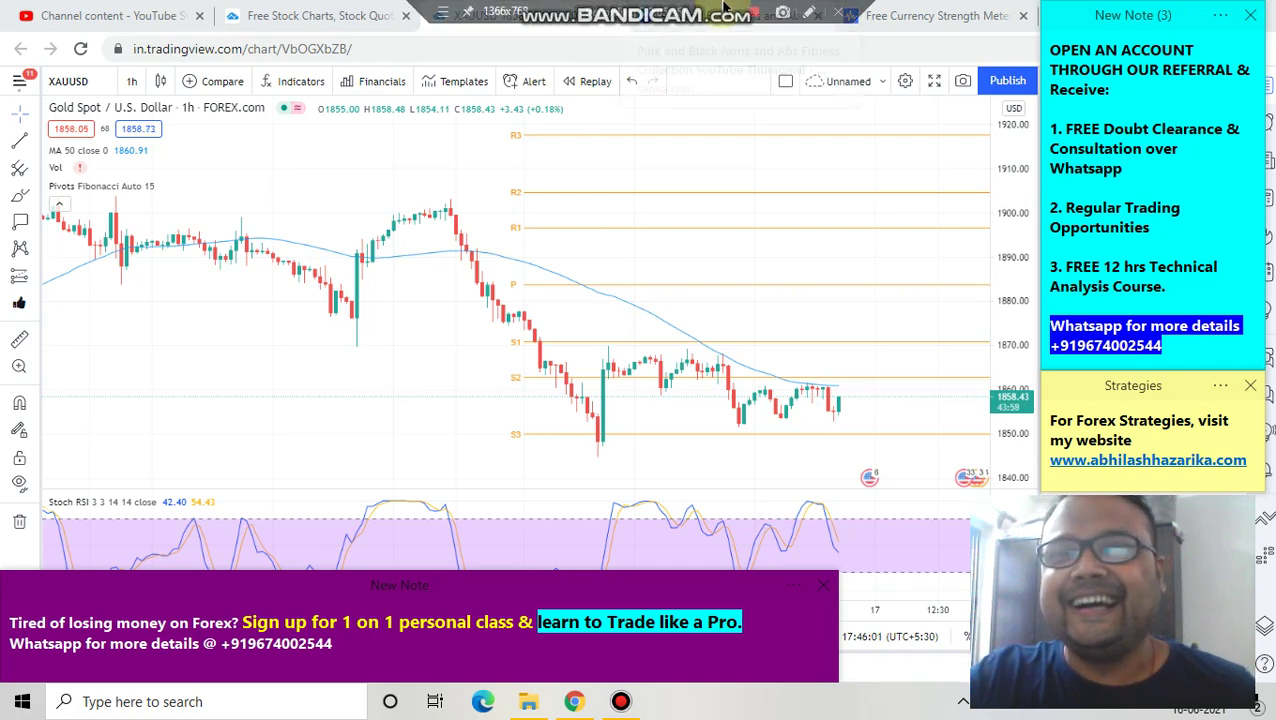
- Draw a trend line along the sell-off from the swing high near 1900 to the low near S3
left_click(20, 148)
left_click(451, 210)
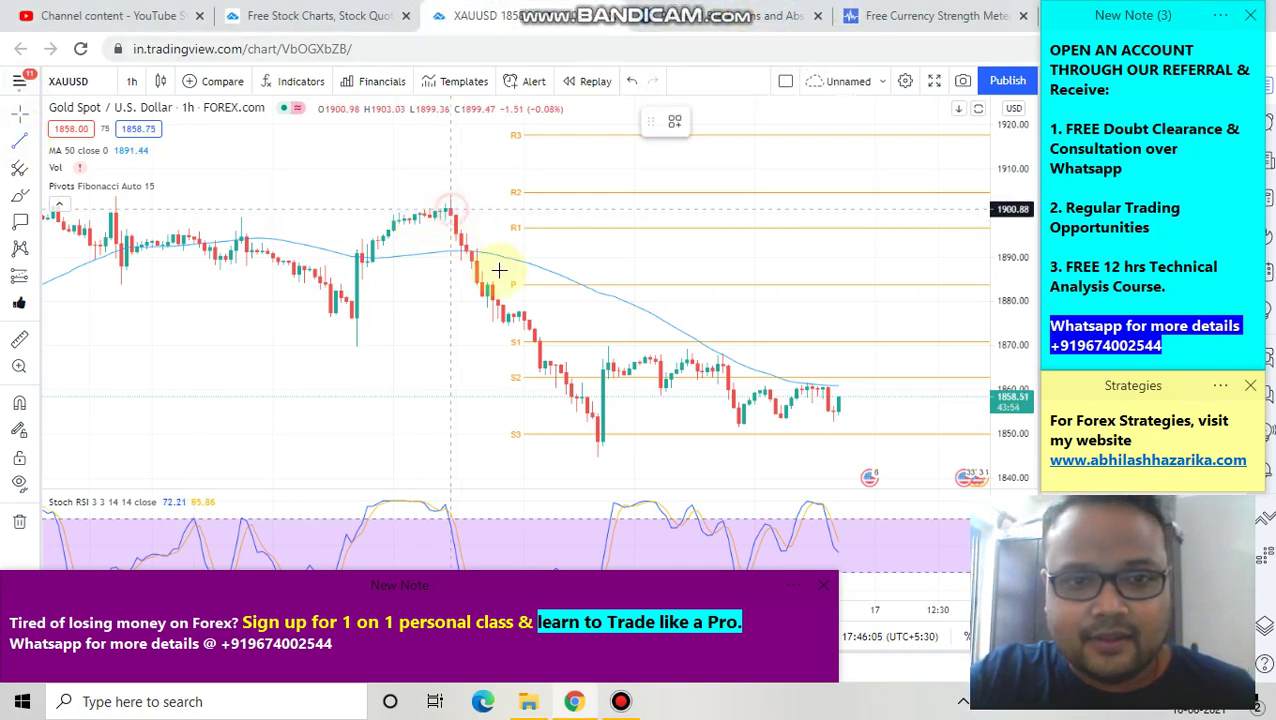
left_click(601, 439)
- Draw the pennant's descending upper trend line from the pole at 1869.47 to 1858.94, just beyond the latest candle
left_click(300, 245)
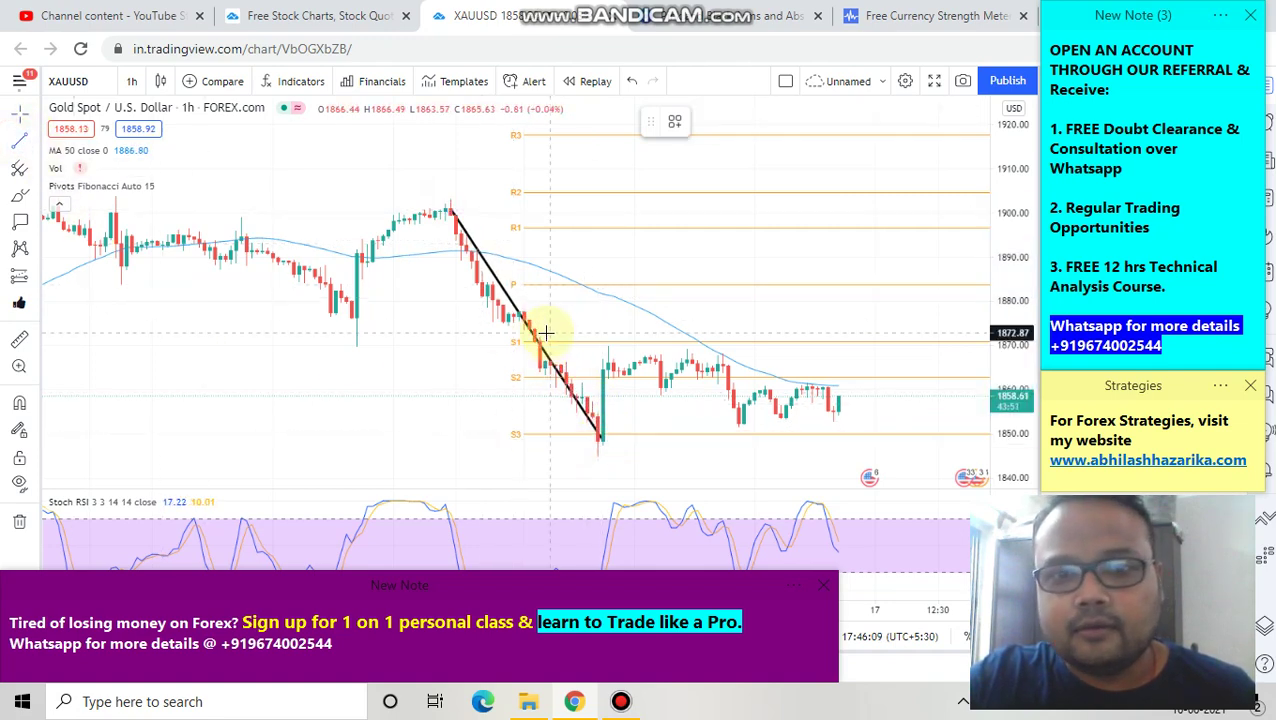
left_click(540, 347)
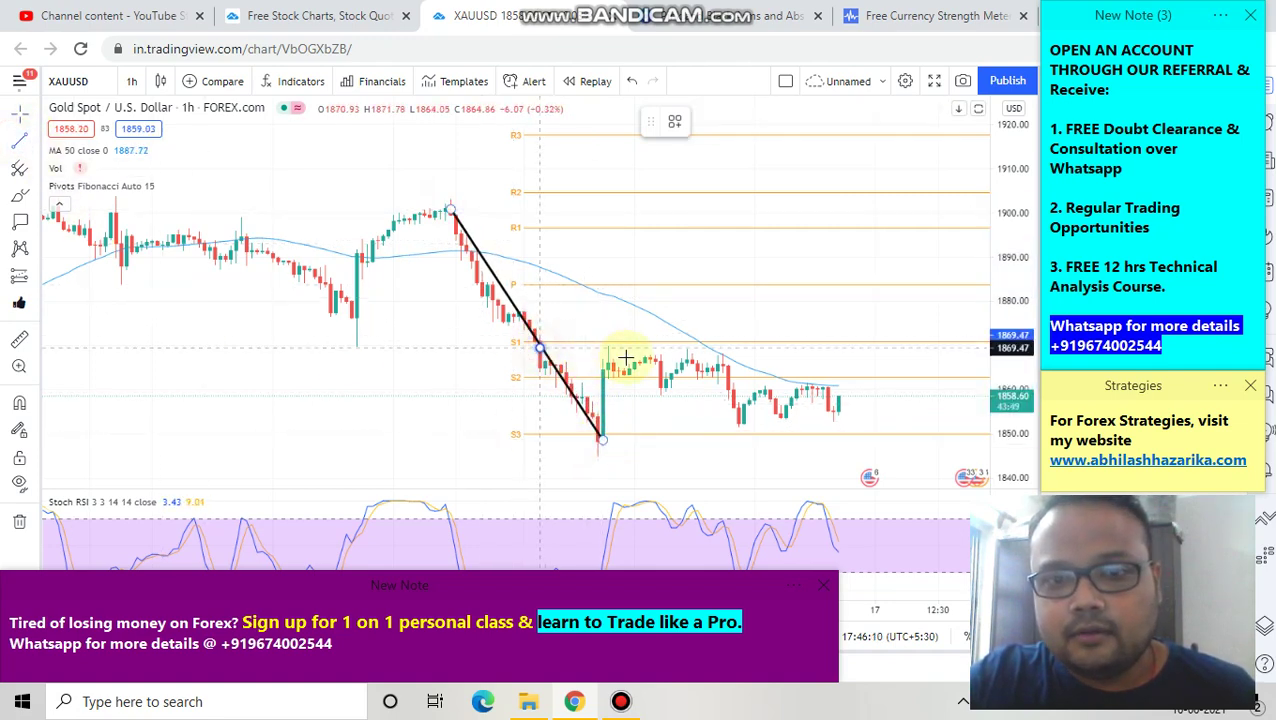
left_click(858, 394)
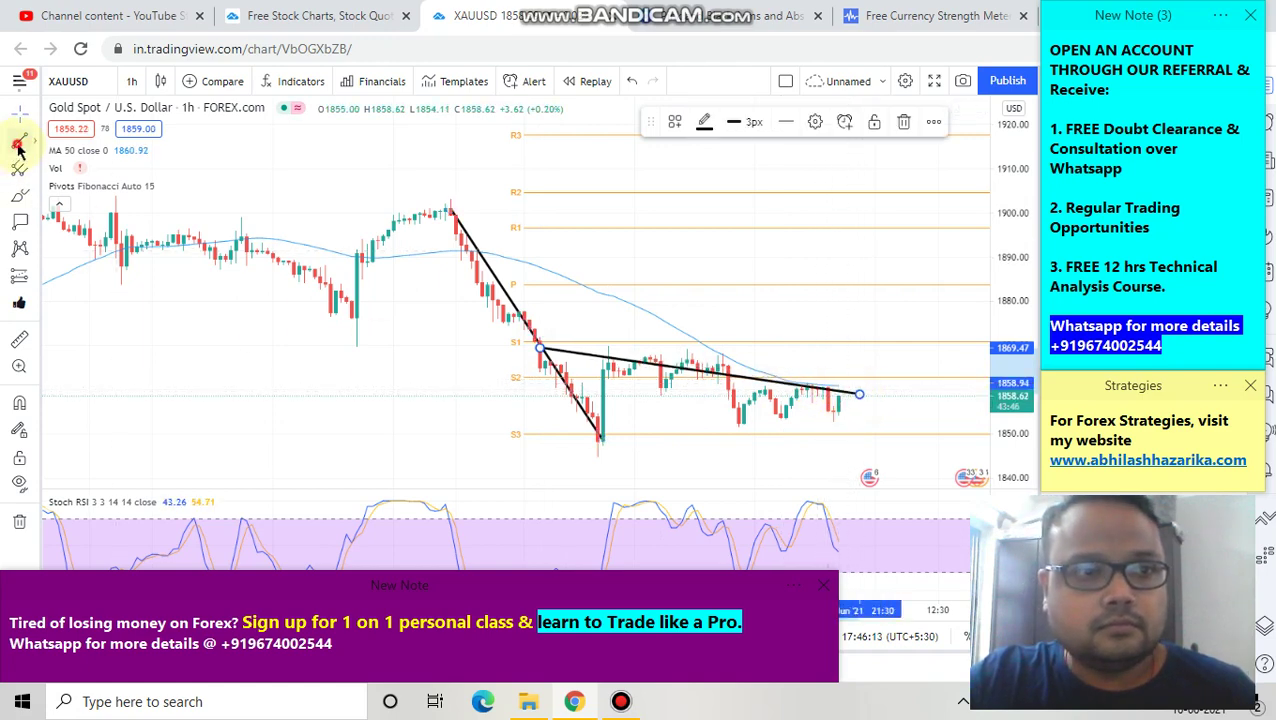
- Draw the pennant's rising lower trend line from 1849.60 beside the pole's low to 1854.87 beyond the latest candle
left_click(419, 389)
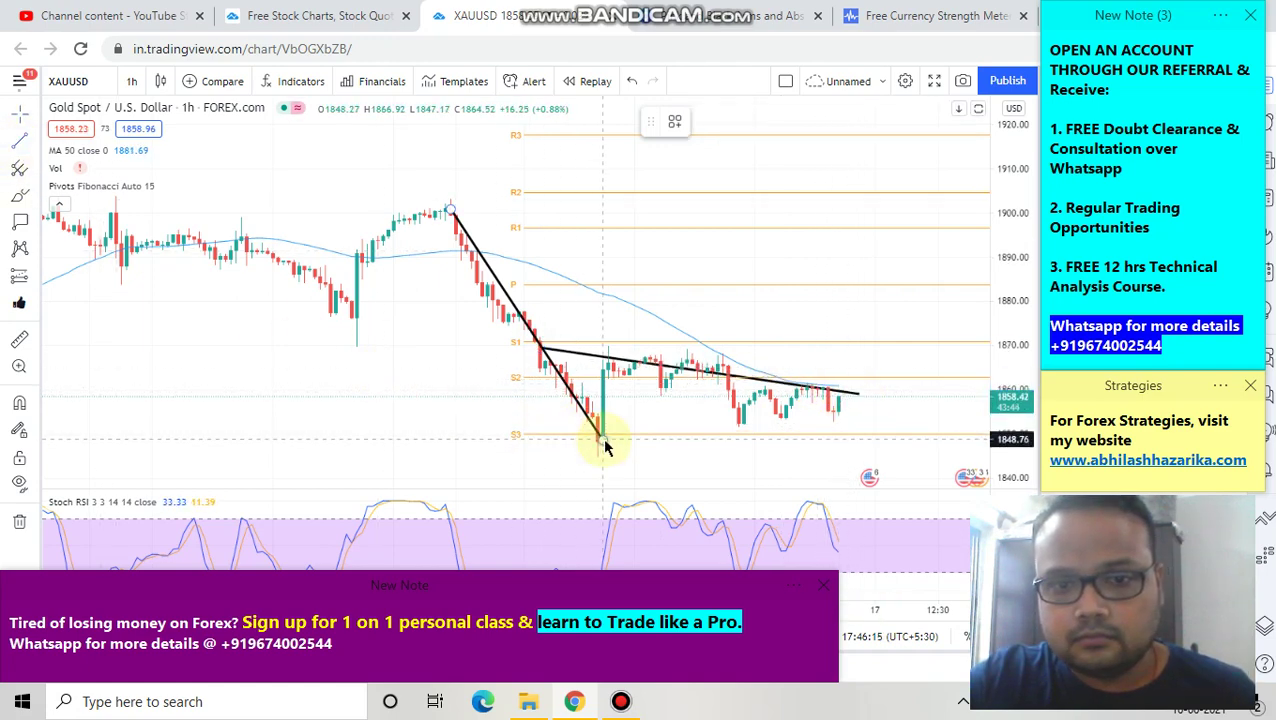
left_click(612, 434)
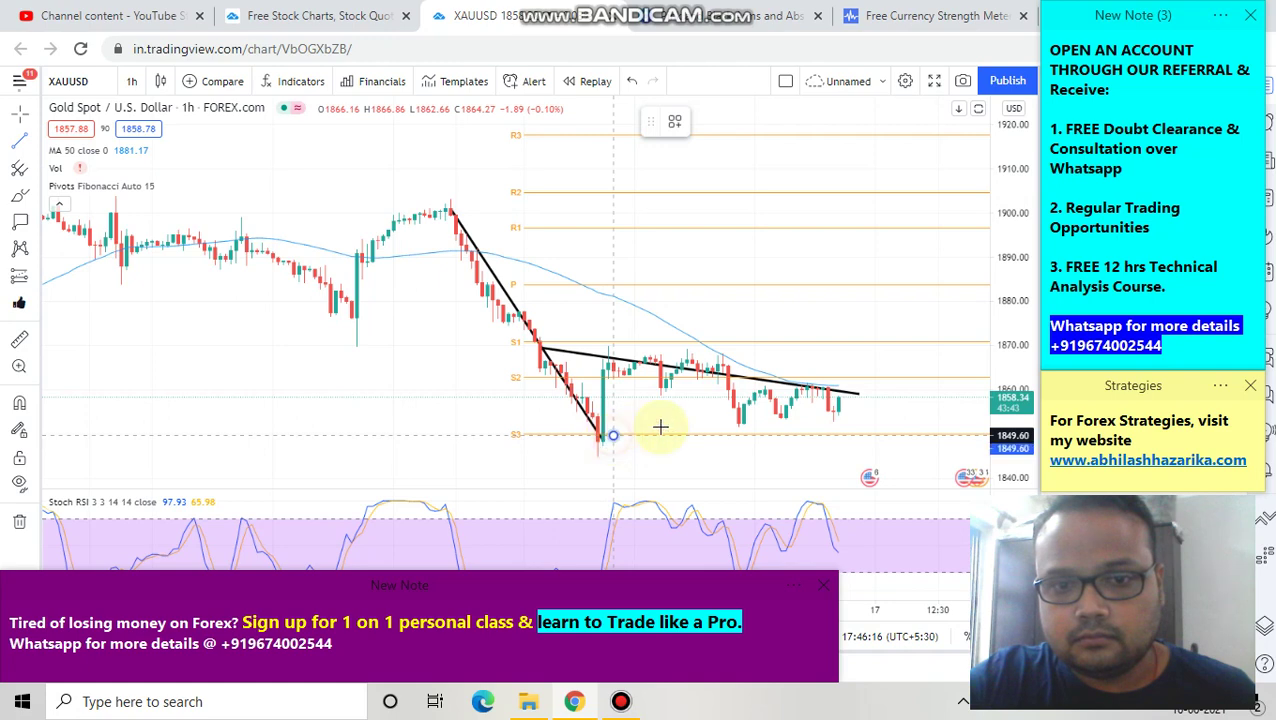
left_click(858, 412)
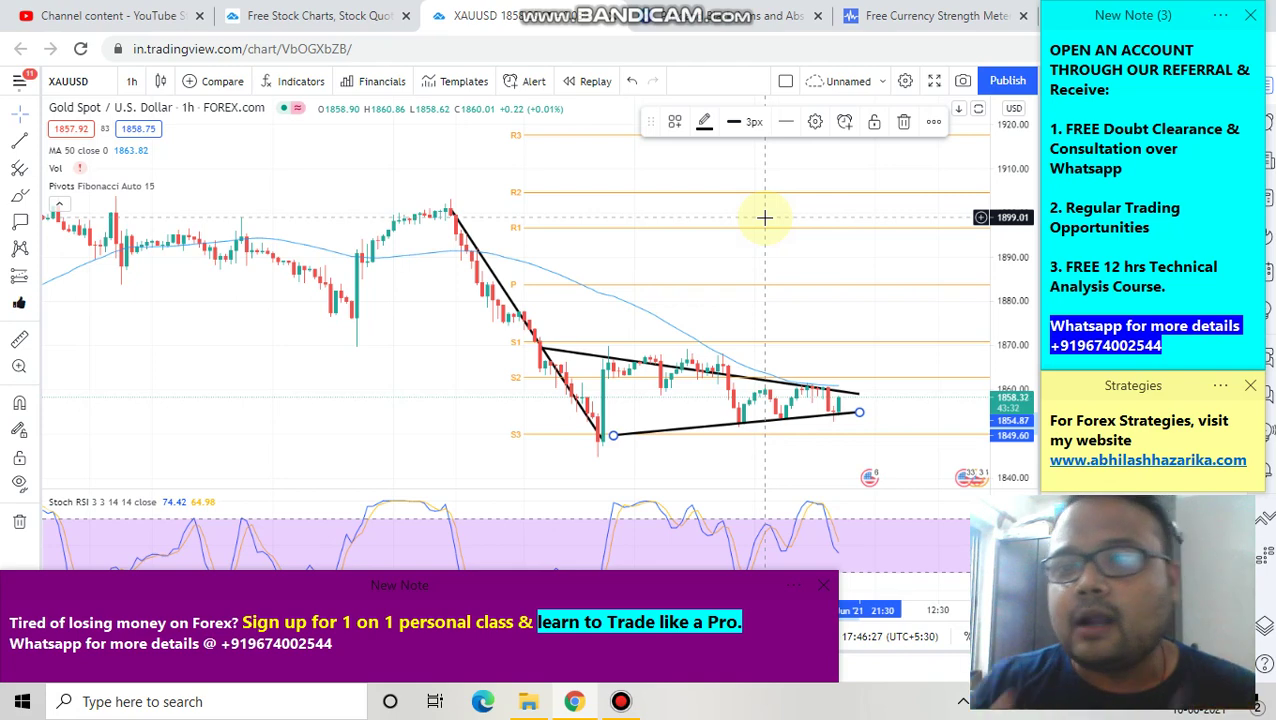
- Outline the whole pennant area freehand on the hourly gold chart, and clear the annotation
scroll(758, 217, "down", 2)
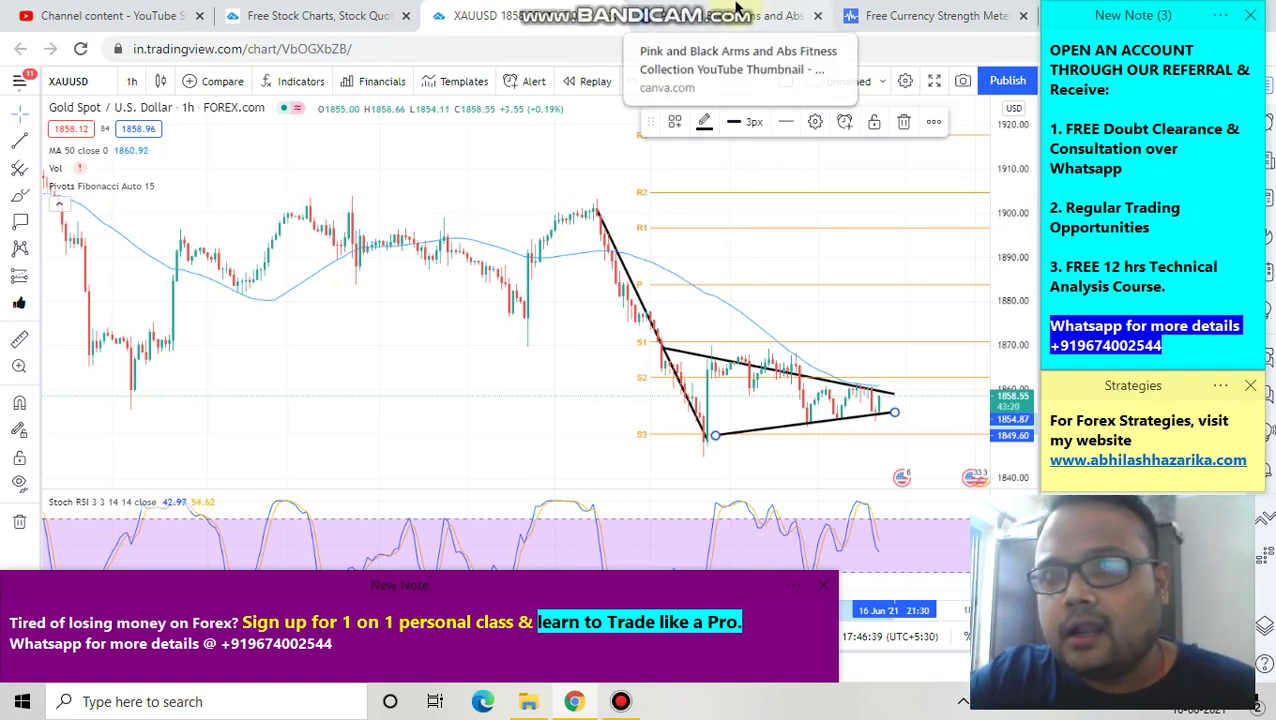
mouse_move(735, 8)
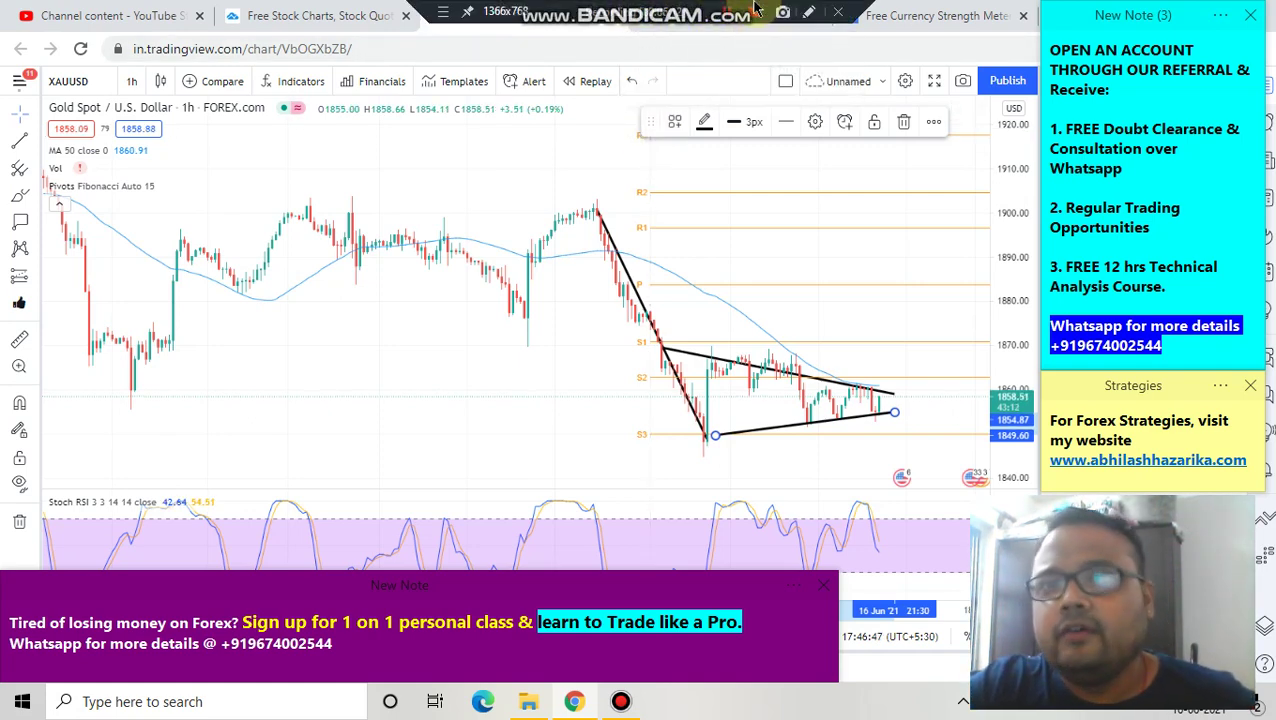
left_click(810, 12)
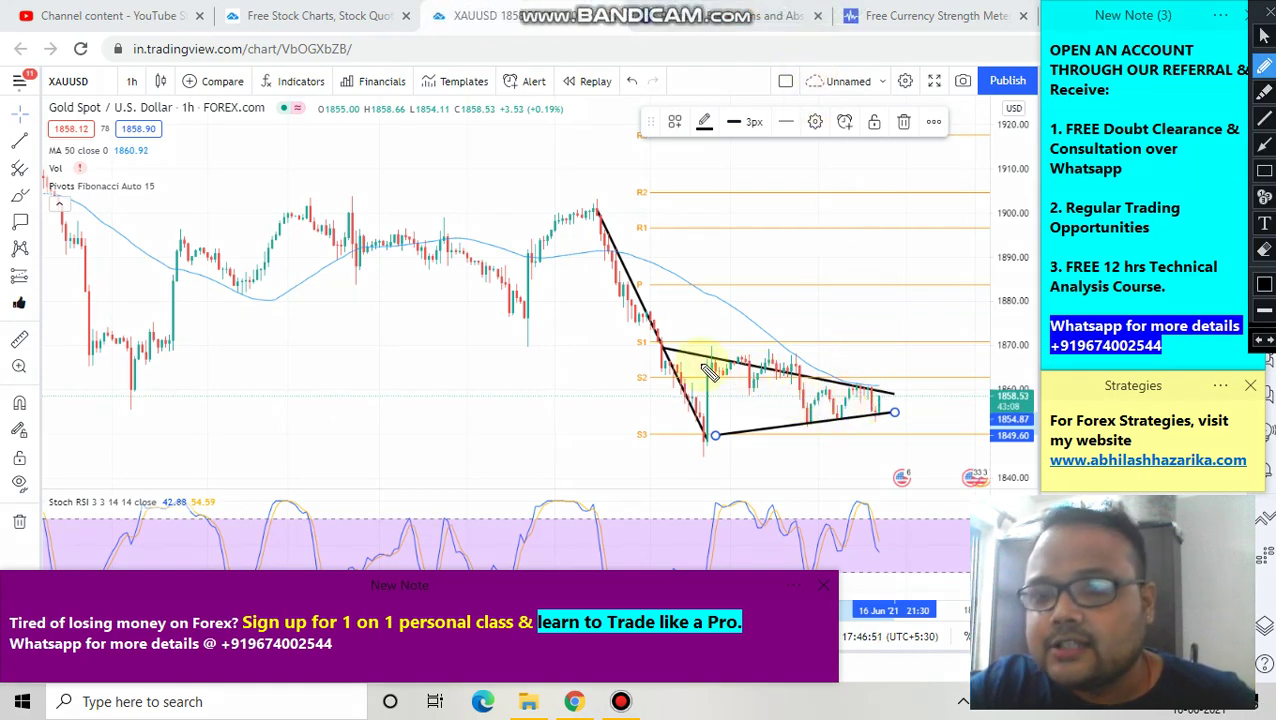
mouse_move(664, 350)
left_mouse_down()
mouse_move(816, 366)
mouse_move(910, 400)
mouse_move(755, 438)
mouse_move(672, 402)
mouse_move(664, 382)
left_mouse_up()
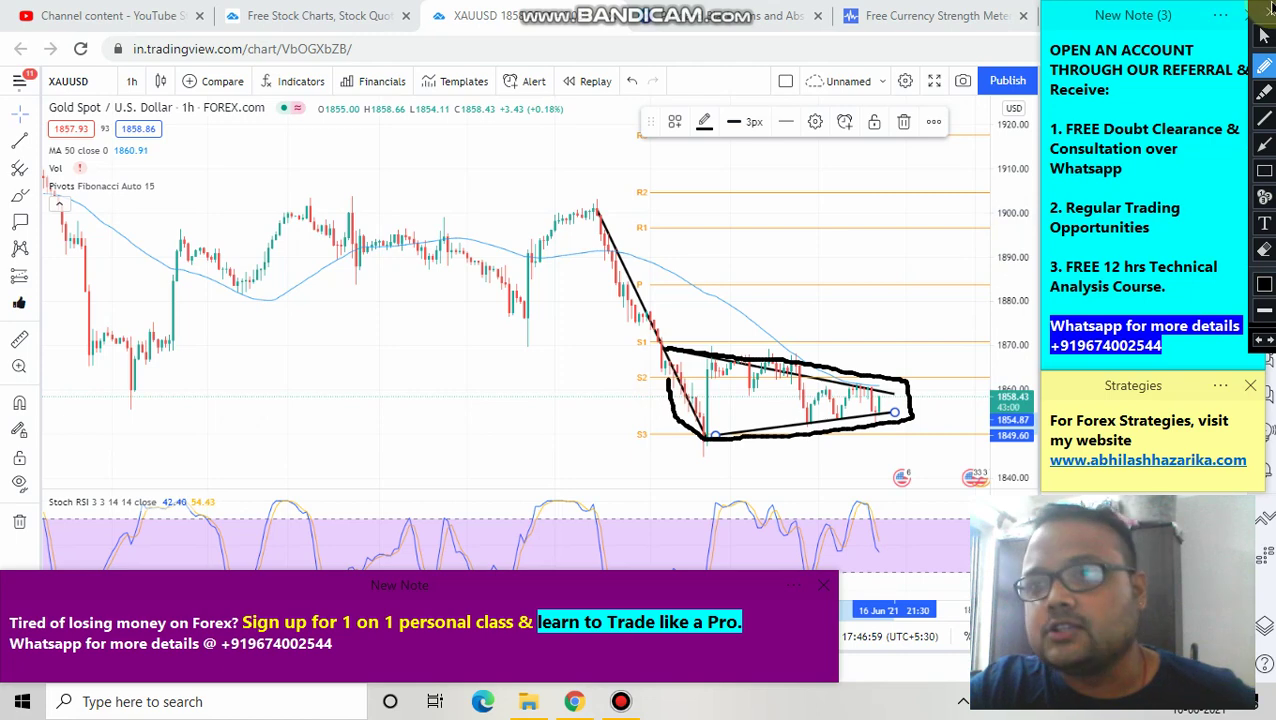
left_click(1267, 28)
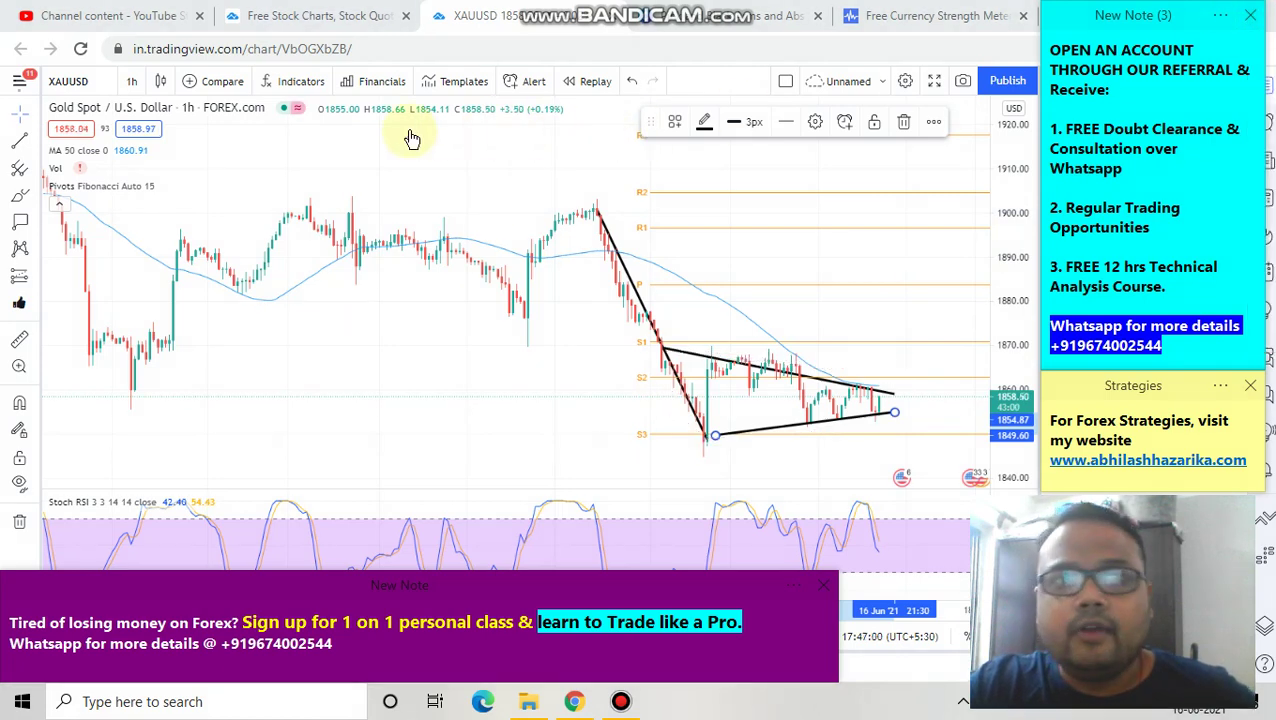
- Change the XAUUSD chart to the 4-hour timeframe
left_click(131, 82)
left_click(160, 401)
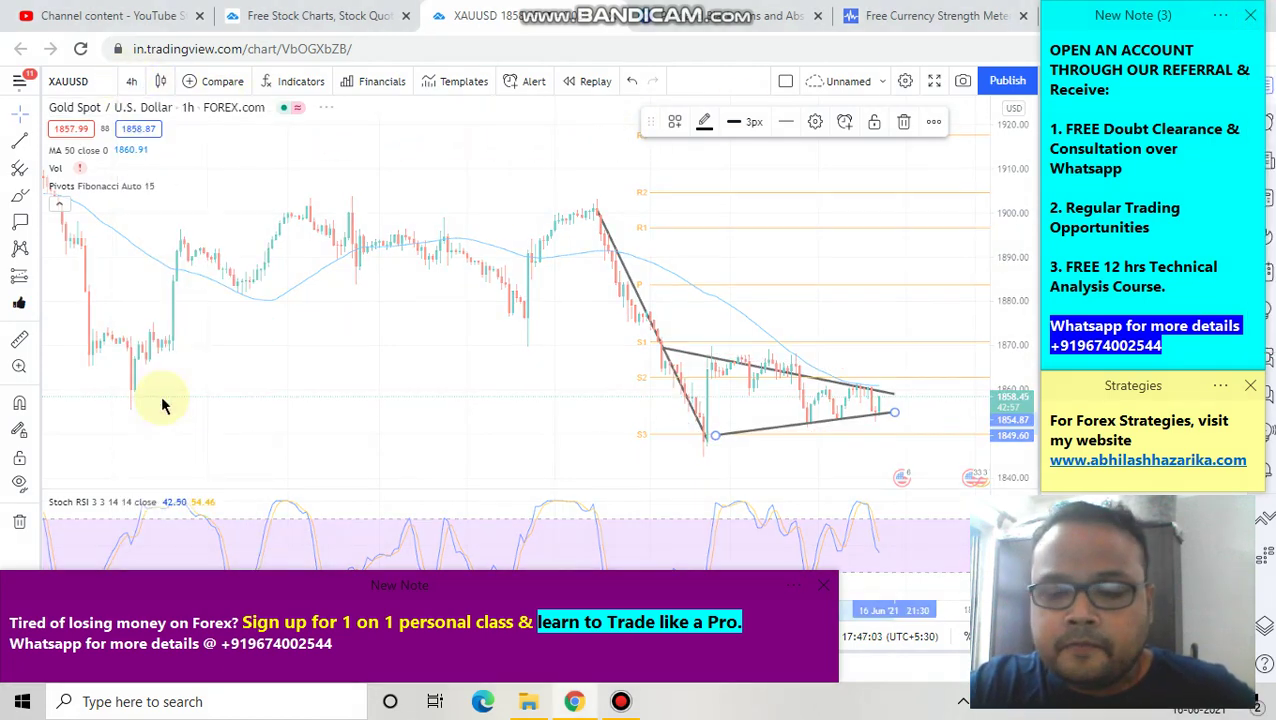
scroll(681, 293, "up", 5)
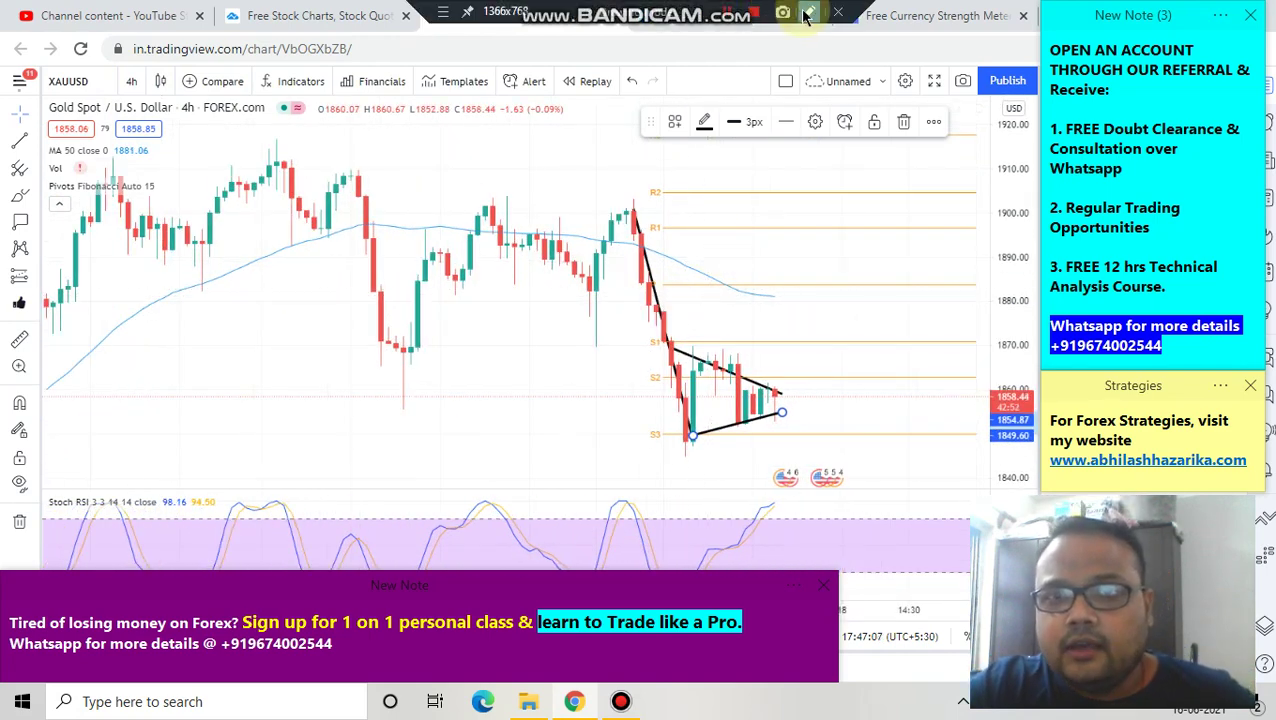
- Sketch a candle breaking below the pennant's lower line, write "Price is the King" across the chart, and clear the annotations
left_click(808, 12)
left_click_drag(777, 414, 780, 430)
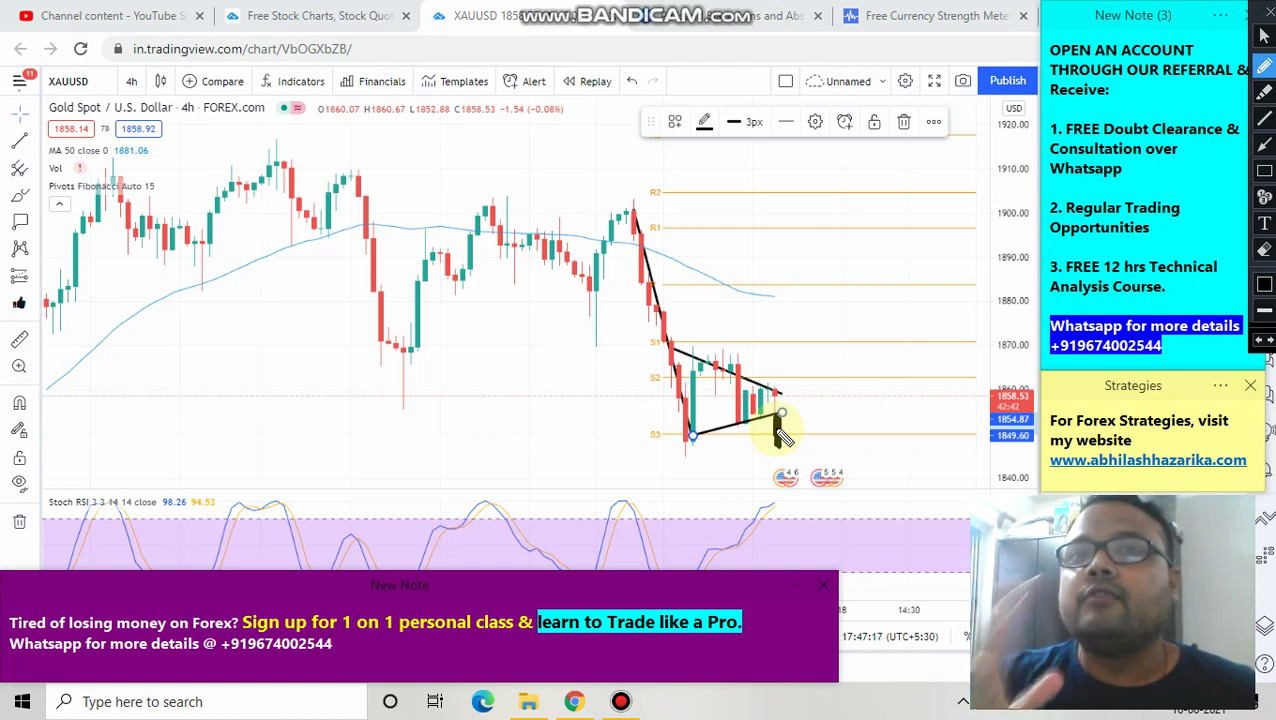
mouse_move(493, 355)
left_mouse_down()
mouse_move(493, 262)
mouse_move(508, 290)
mouse_move(592, 299)
mouse_move(607, 228)
mouse_move(607, 262)
mouse_move(652, 250)
left_mouse_up()
mouse_move(763, 237)
left_mouse_down()
mouse_move(738, 199)
mouse_move(755, 219)
mouse_move(817, 219)
mouse_move(856, 180)
left_mouse_up()
left_click_drag(935, 135, 1060, 180)
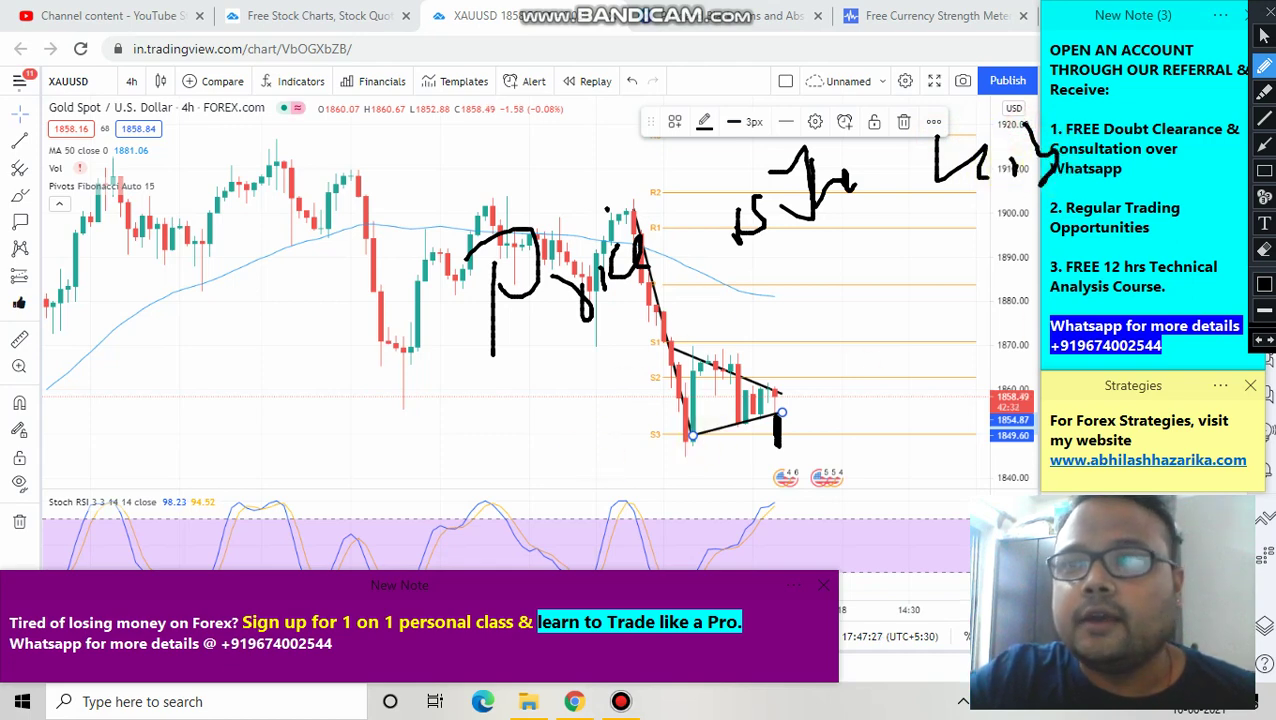
left_click(1262, 14)
- Annotate the pennant's upper line and a breakdown candle below its lower line, and circle the latest Stoch RSI values
mouse_move(665, 7)
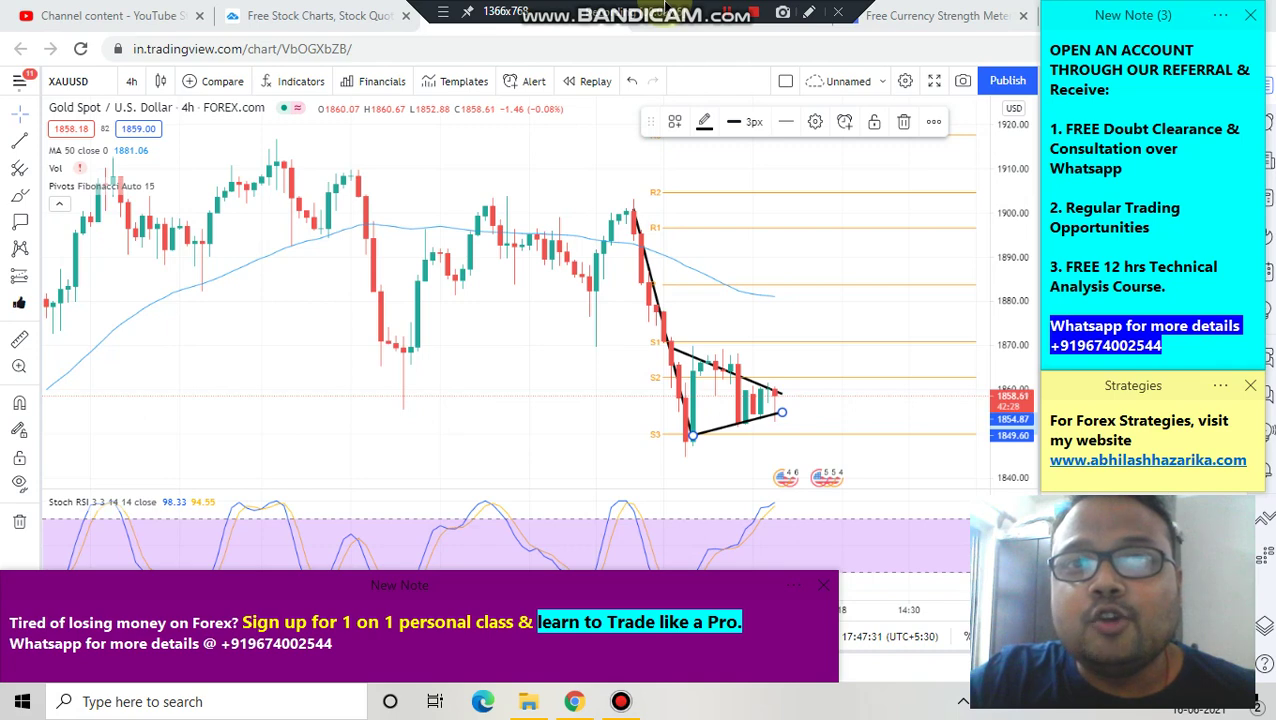
left_click(809, 12)
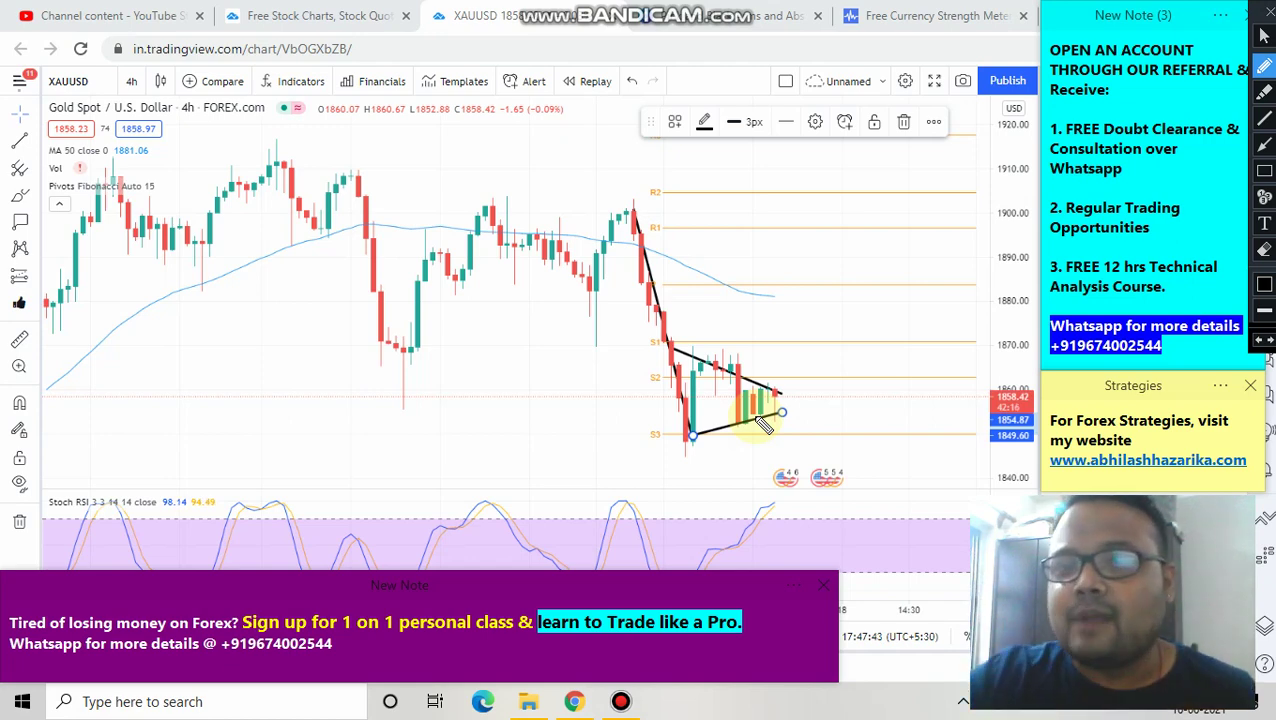
mouse_move(678, 350)
left_mouse_down()
mouse_move(784, 400)
mouse_move(781, 455)
left_mouse_up()
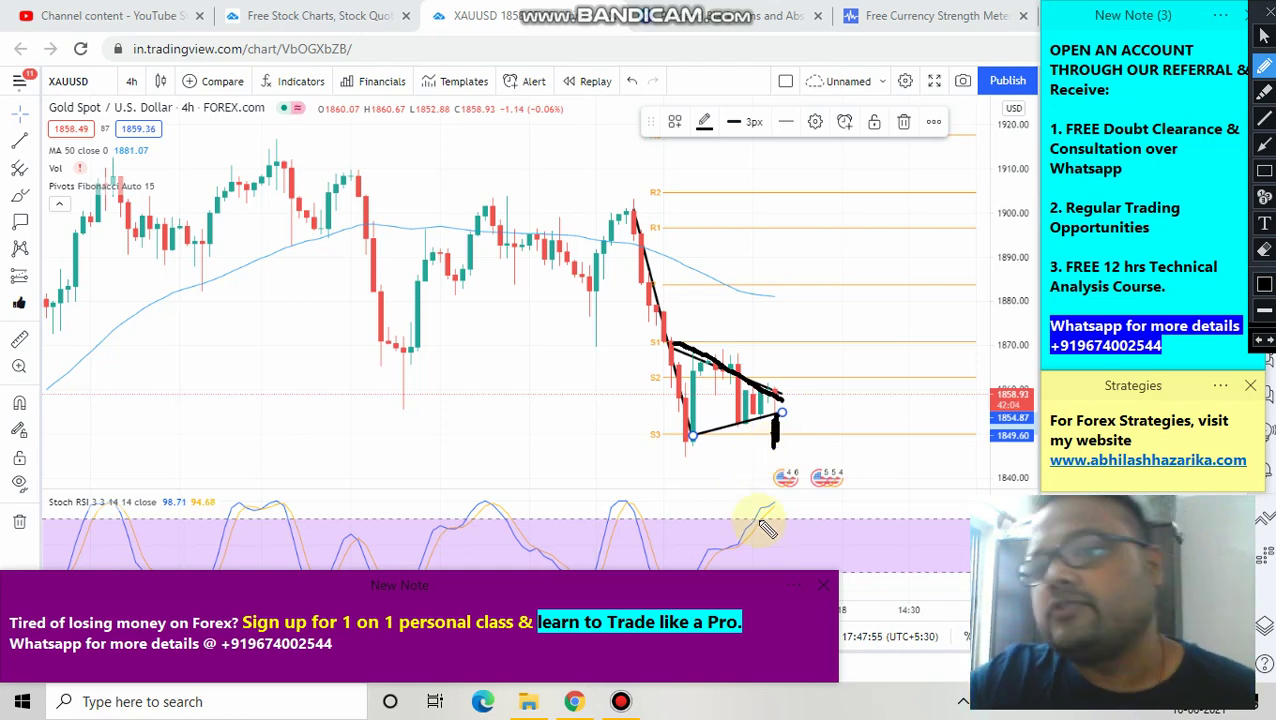
mouse_move(773, 493)
left_mouse_down()
mouse_move(758, 494)
mouse_move(748, 536)
mouse_move(816, 508)
mouse_move(763, 490)
left_mouse_up()
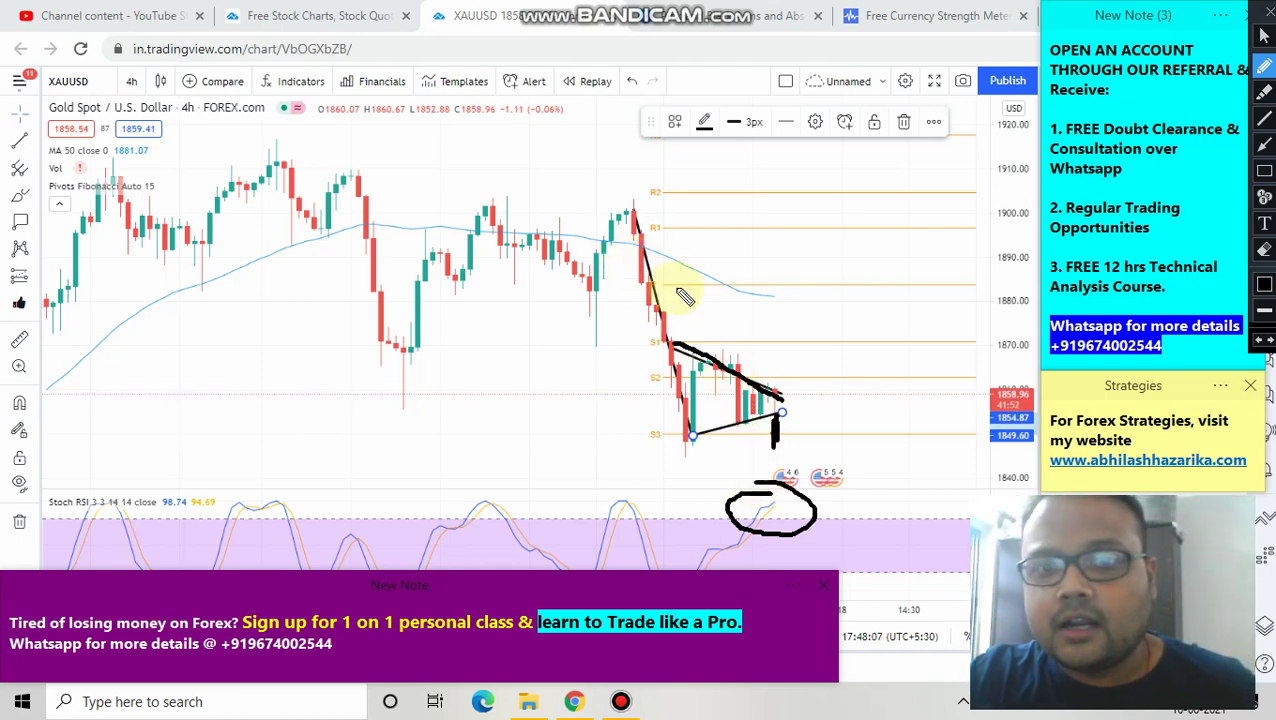
- Trace the falling 50-period moving average and circle the zone between it and the pennant, labelling it "SL" and "R : R"
left_click_drag(639, 244, 781, 298)
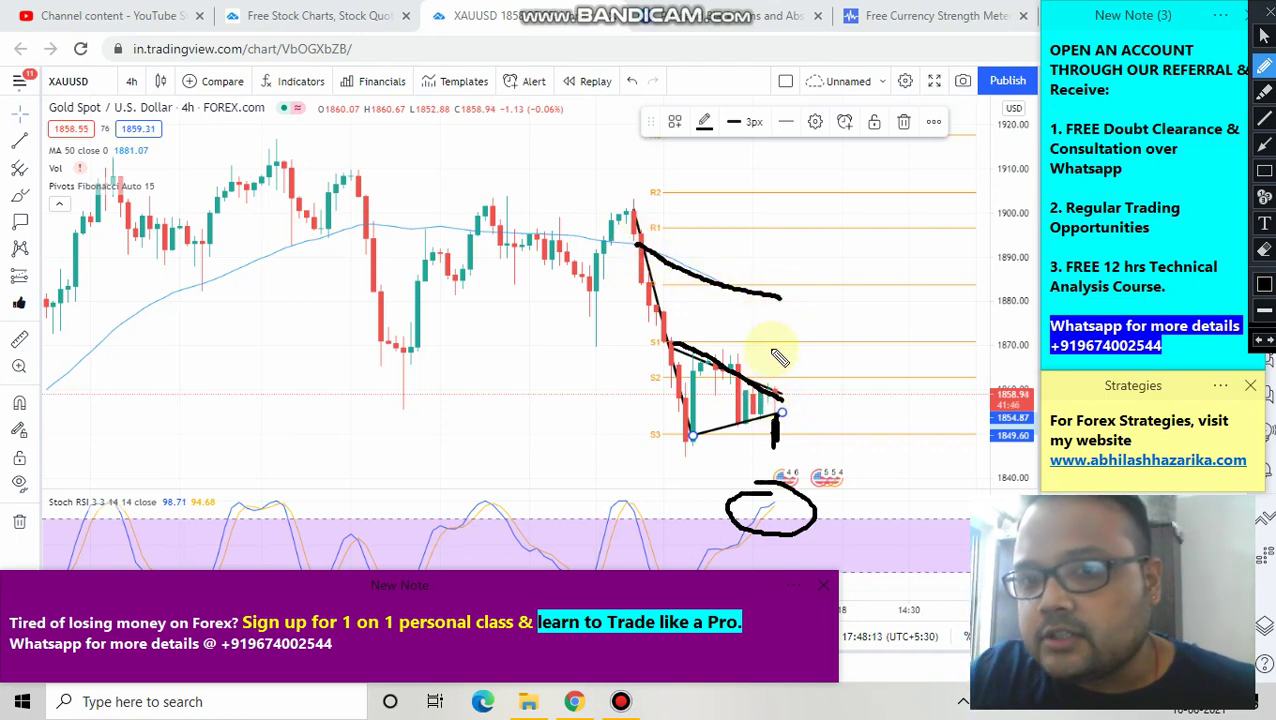
mouse_move(758, 336)
left_mouse_down()
mouse_move(788, 337)
mouse_move(783, 360)
mouse_move(764, 364)
mouse_move(792, 384)
mouse_move(763, 305)
left_mouse_up()
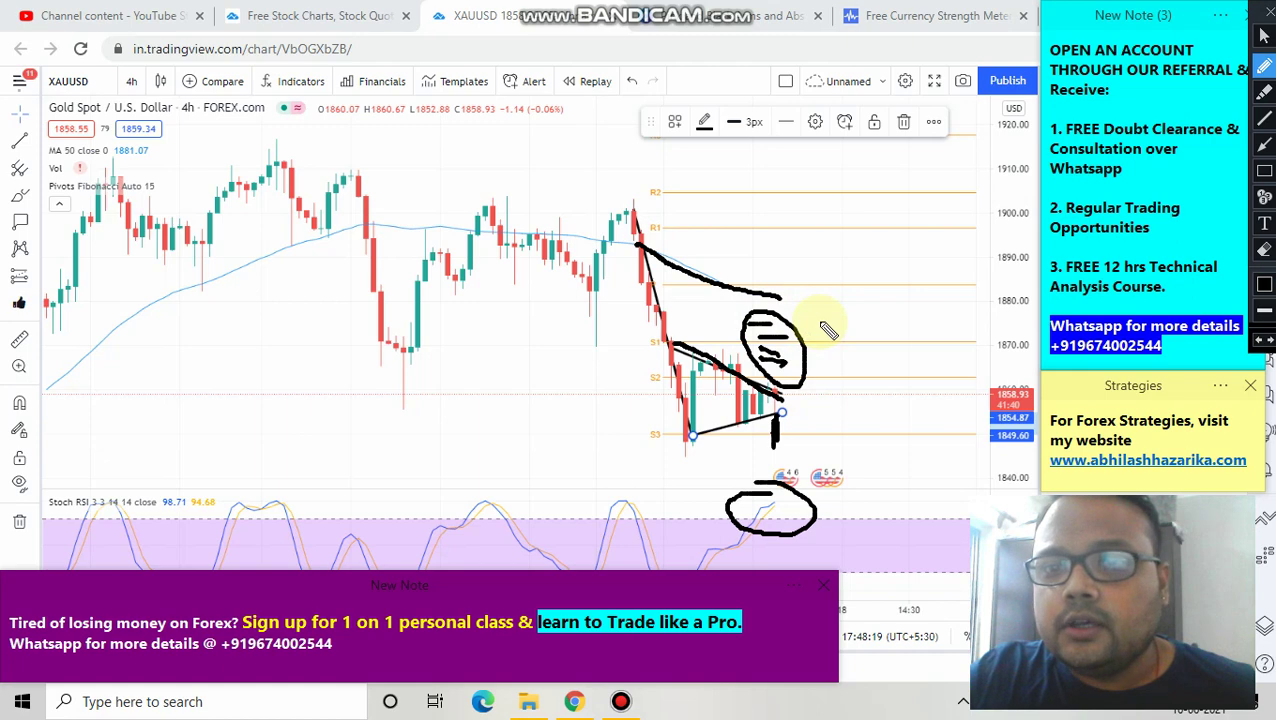
mouse_move(830, 320)
left_mouse_down()
mouse_move(852, 342)
mouse_move(842, 348)
mouse_move(849, 322)
mouse_move(846, 379)
mouse_move(878, 402)
left_mouse_up()
left_click(883, 362)
left_click(883, 376)
mouse_move(912, 343)
left_mouse_down()
mouse_move(920, 368)
mouse_move(955, 392)
left_mouse_up()
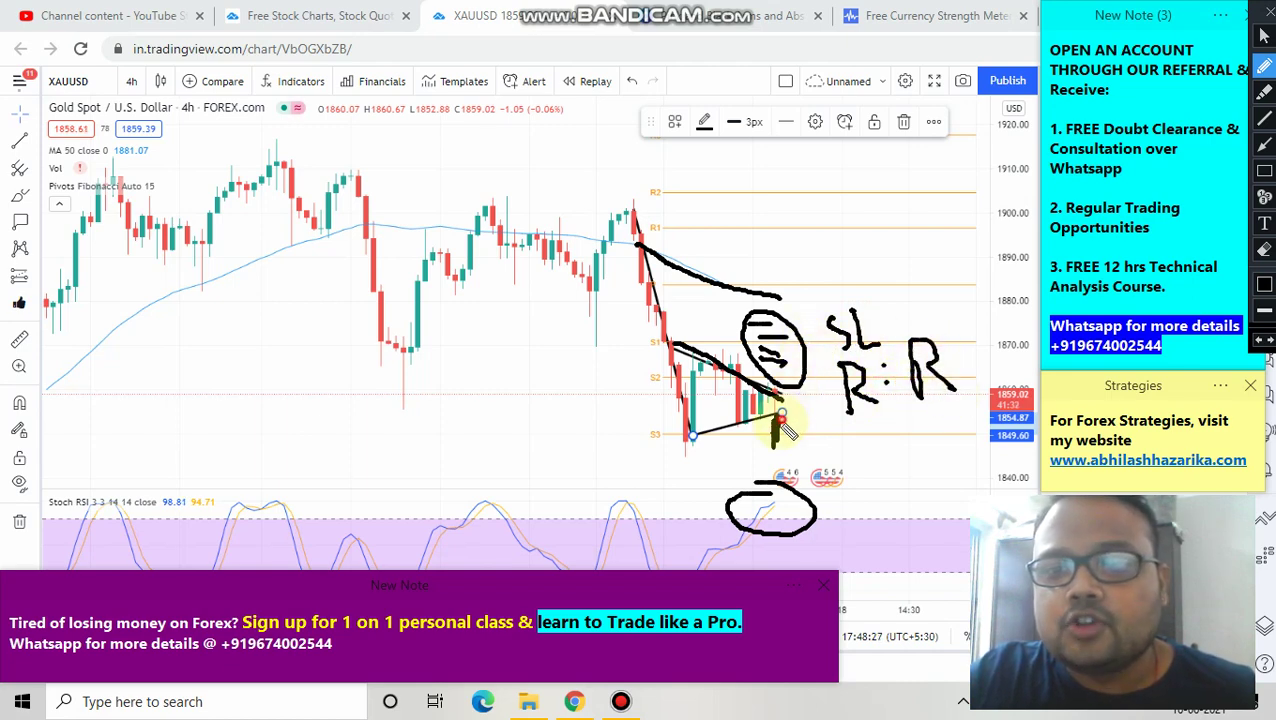
- Mark short levels beside the breakdown candle's base and above the moving average, and retrace the pennant's upper and lower edges
left_click_drag(786, 447, 810, 449)
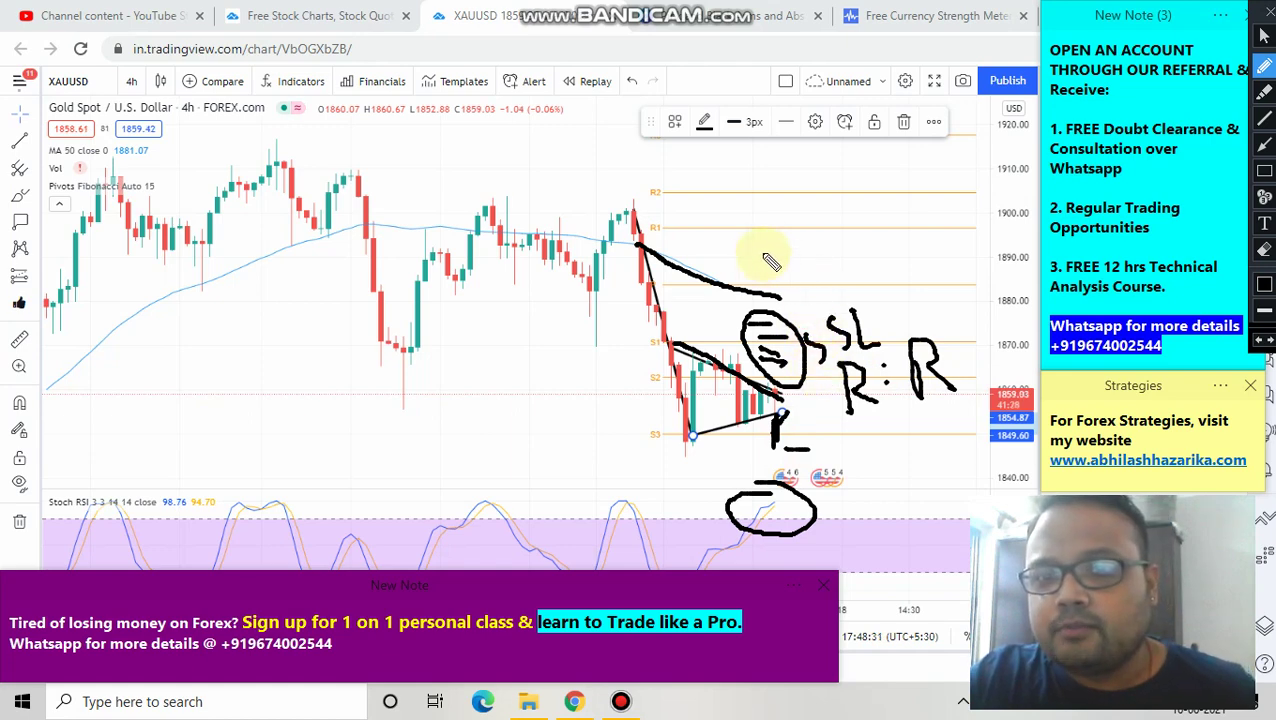
left_click_drag(753, 264, 786, 266)
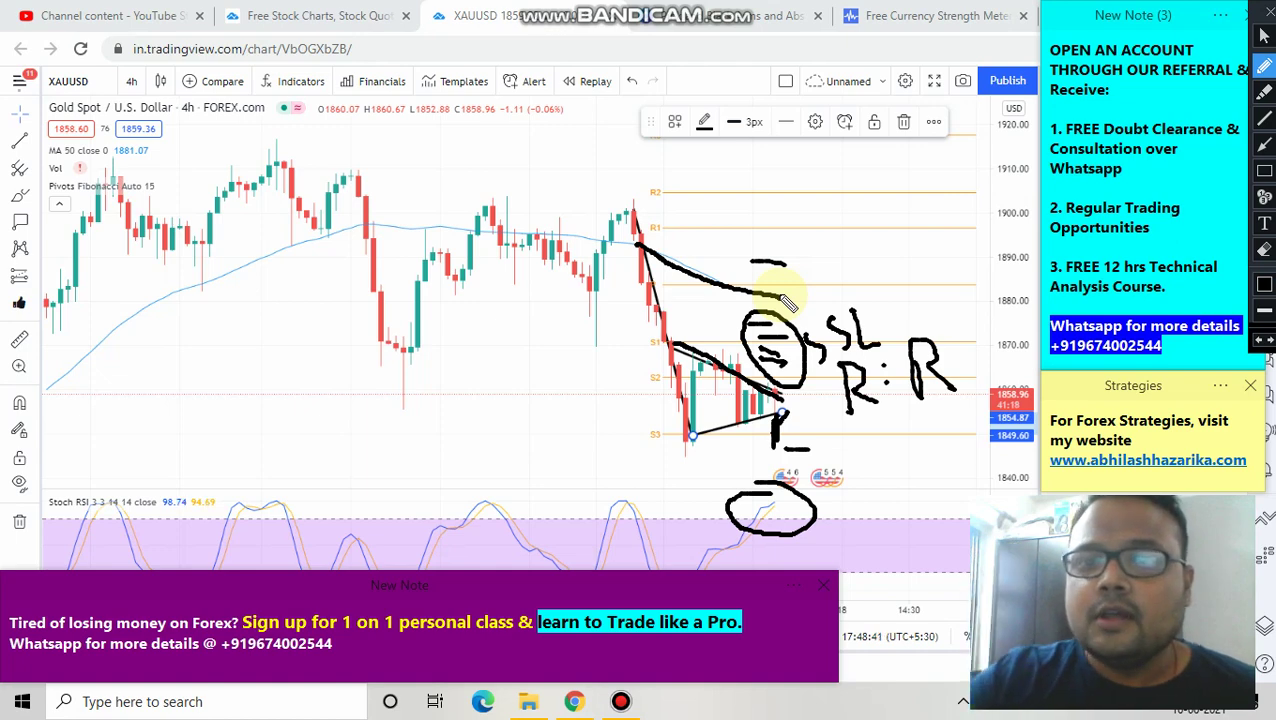
mouse_move(700, 305)
left_mouse_down()
mouse_move(720, 330)
mouse_move(760, 320)
mouse_move(700, 360)
mouse_move(785, 395)
left_mouse_up()
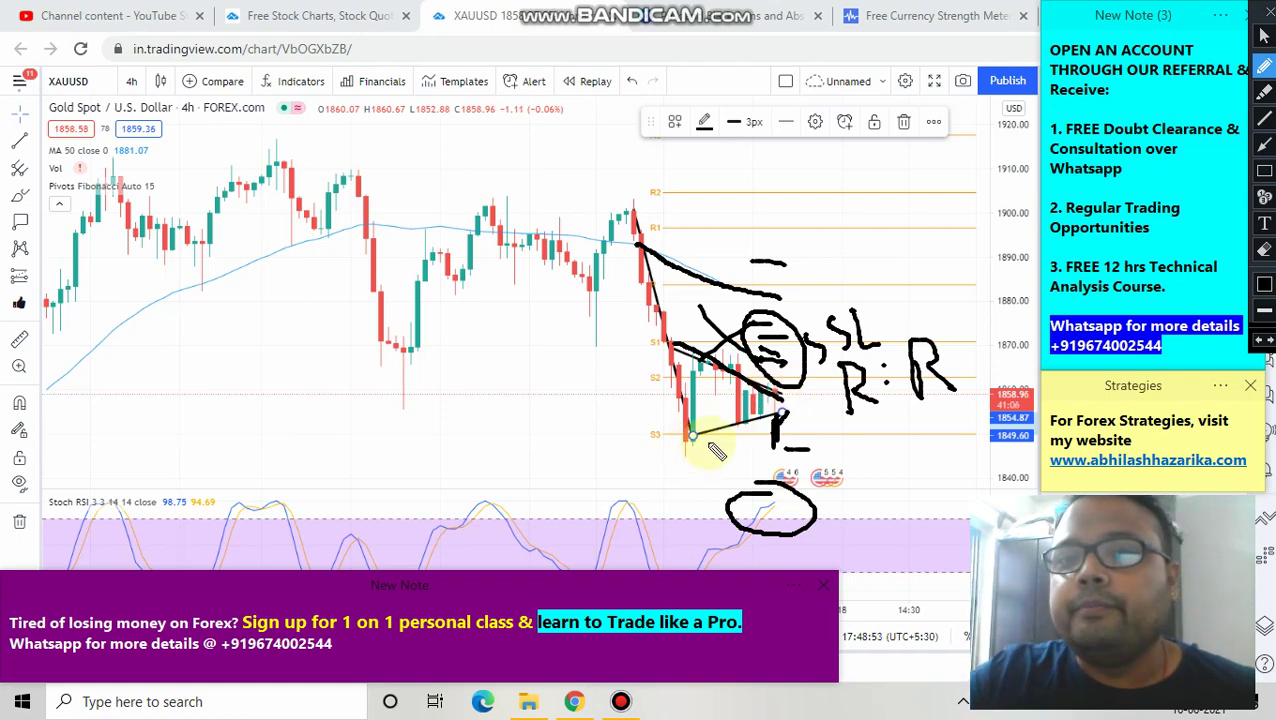
left_click_drag(698, 440, 790, 425)
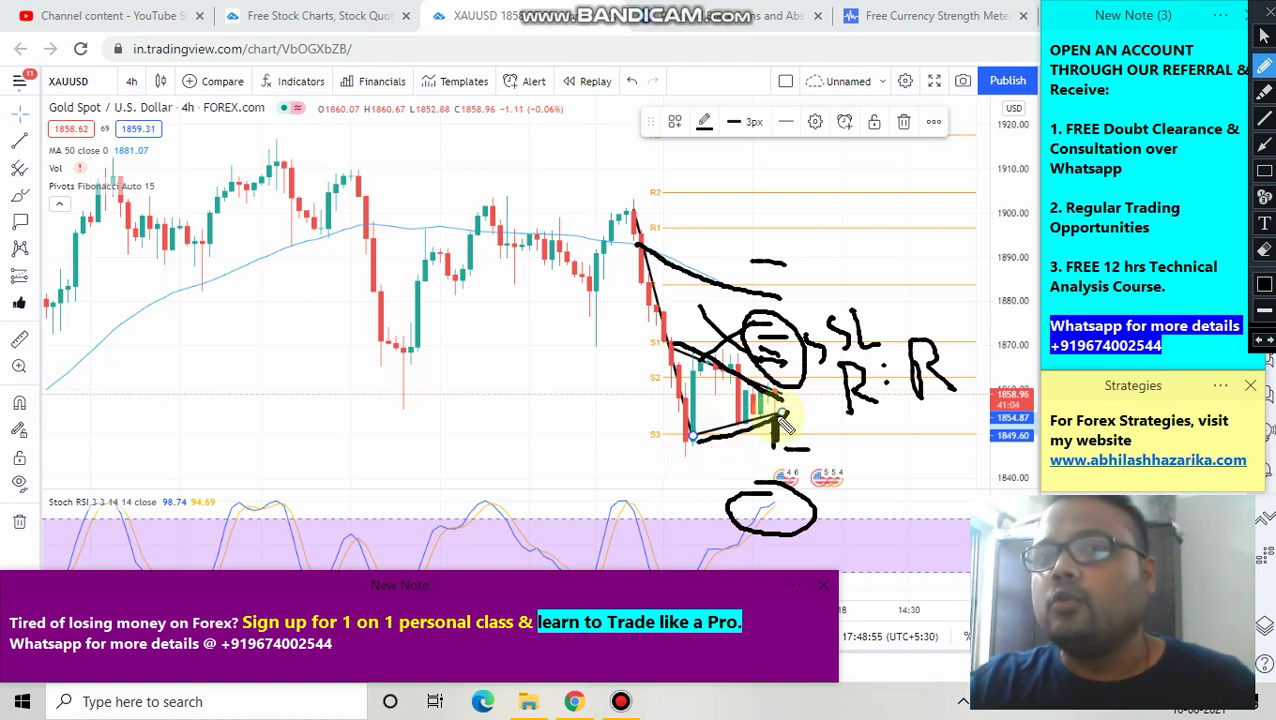